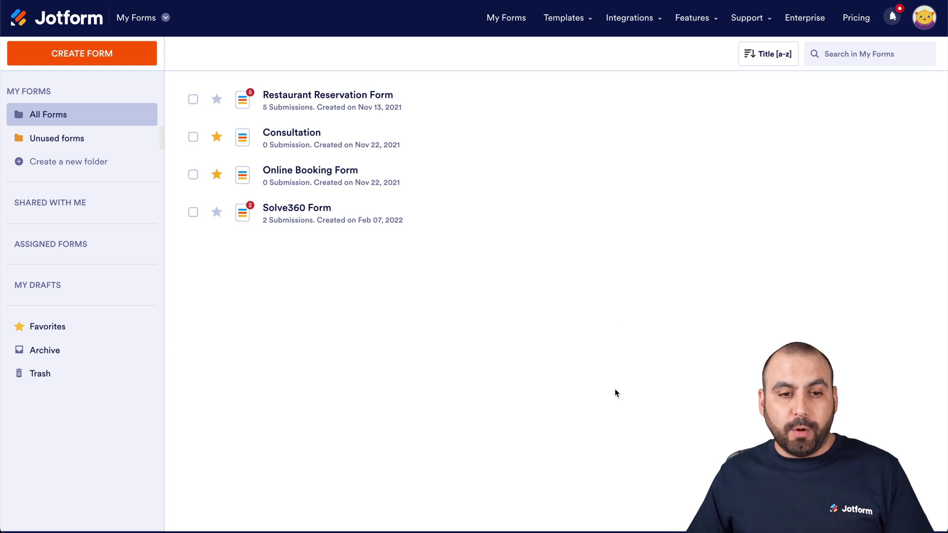
# Start a new blank Classic Form in Jotform
pyautogui.click(28, 53)
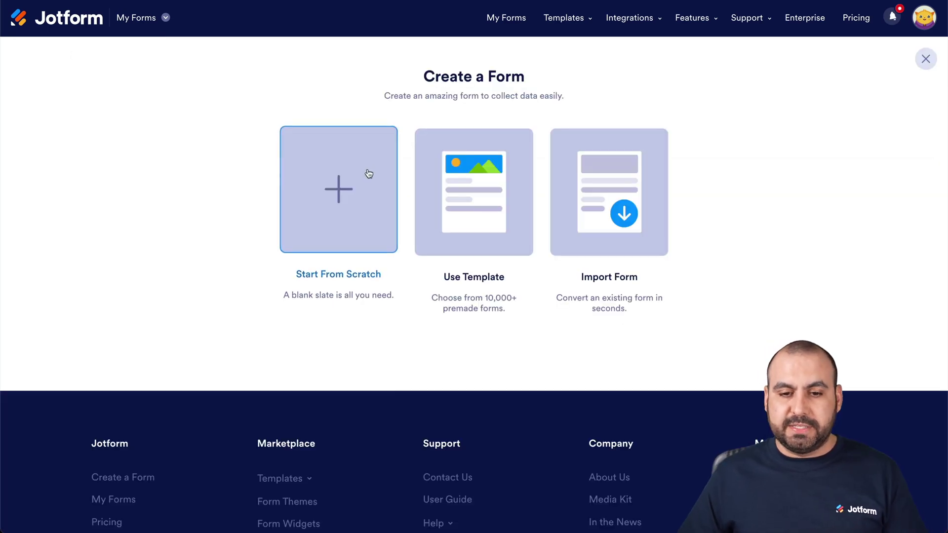
pyautogui.click(348, 185)
pyautogui.click(373, 180)
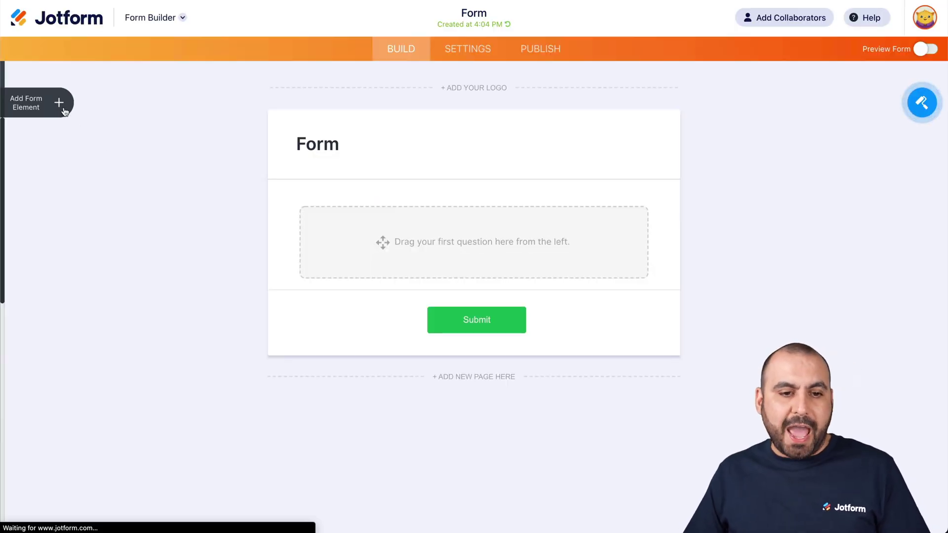
# Add Full Name, Phone, Short Text, Dropdown and Email elements to the form
pyautogui.click(62, 104)
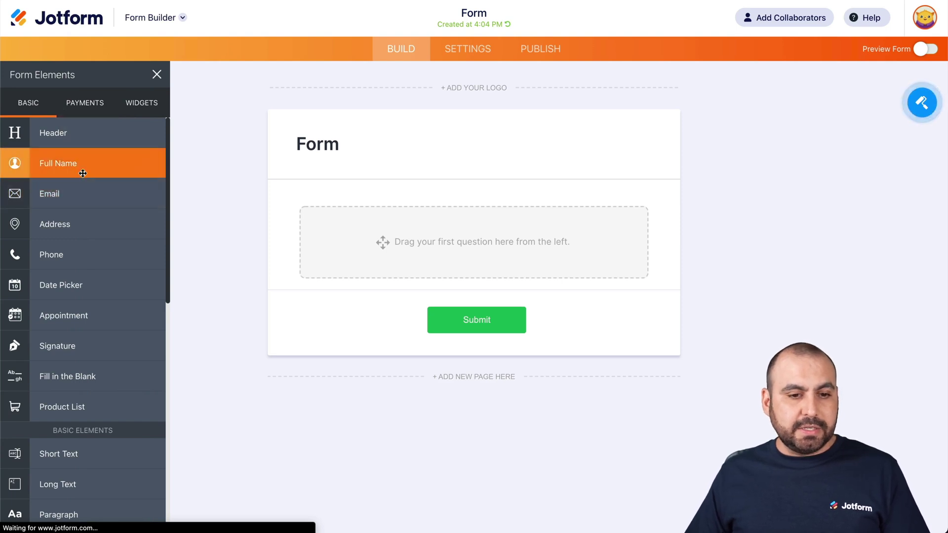
pyautogui.click(82, 173)
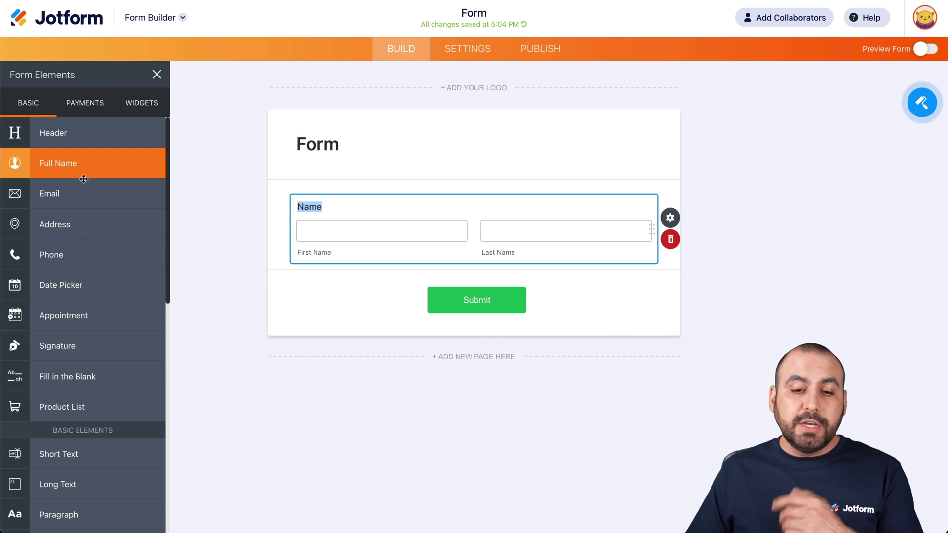
pyautogui.click(81, 261)
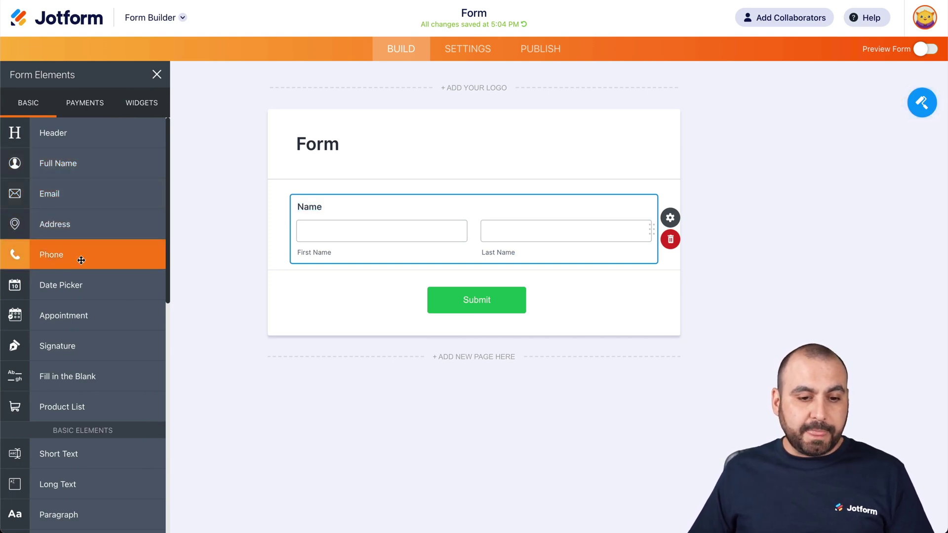
pyautogui.scroll(-3, 74, 321)
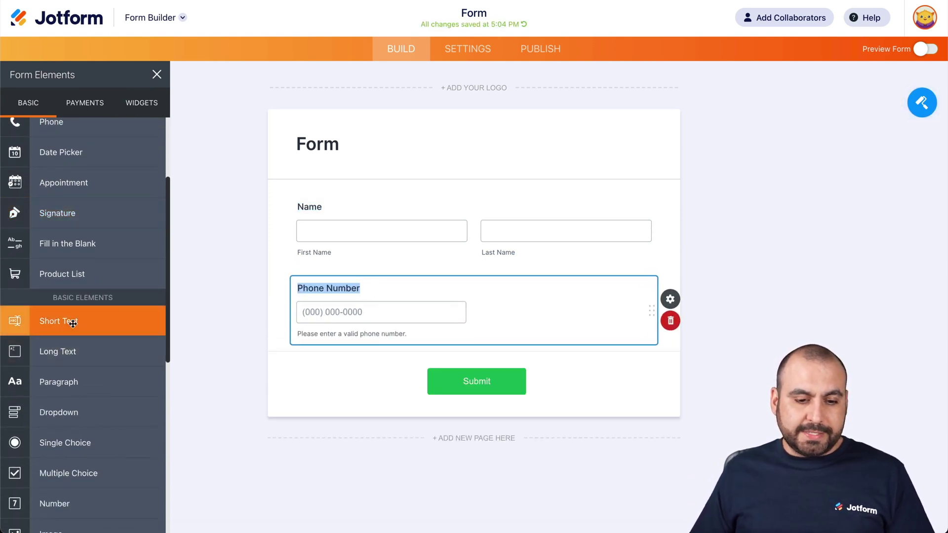
pyautogui.click(73, 324)
pyautogui.click(97, 414)
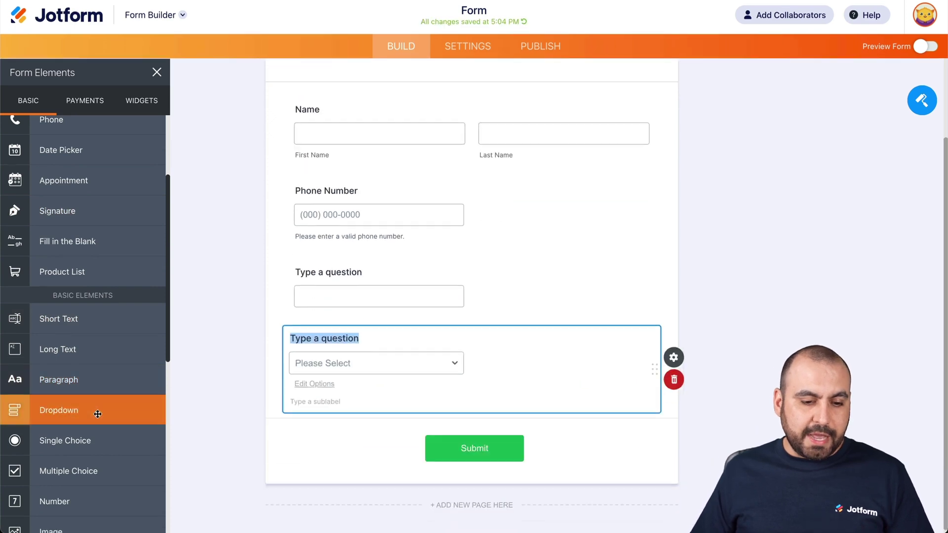
pyautogui.scroll(-1, 96, 413)
pyautogui.scroll(3, 95, 413)
pyautogui.click(53, 149)
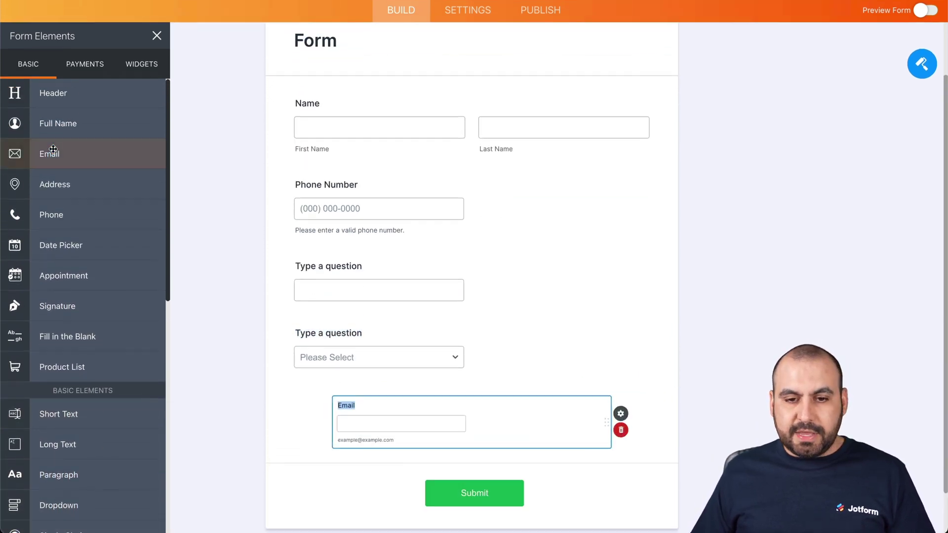
pyautogui.click(340, 219)
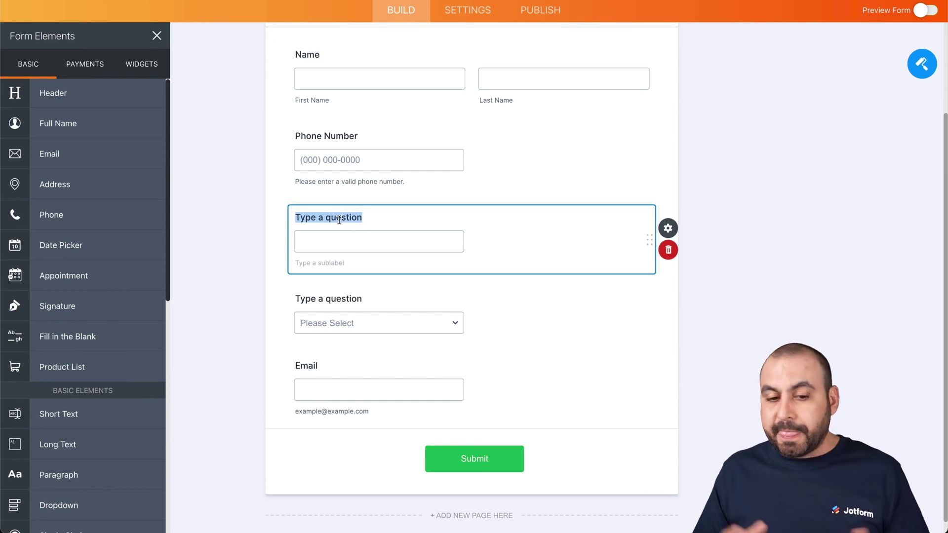
# Label the questions 'What is your favorite Color?' and 'What type of cars do you like?'
pyautogui.press('BackSpace')
pyautogui.write('What is your favorite Color?')
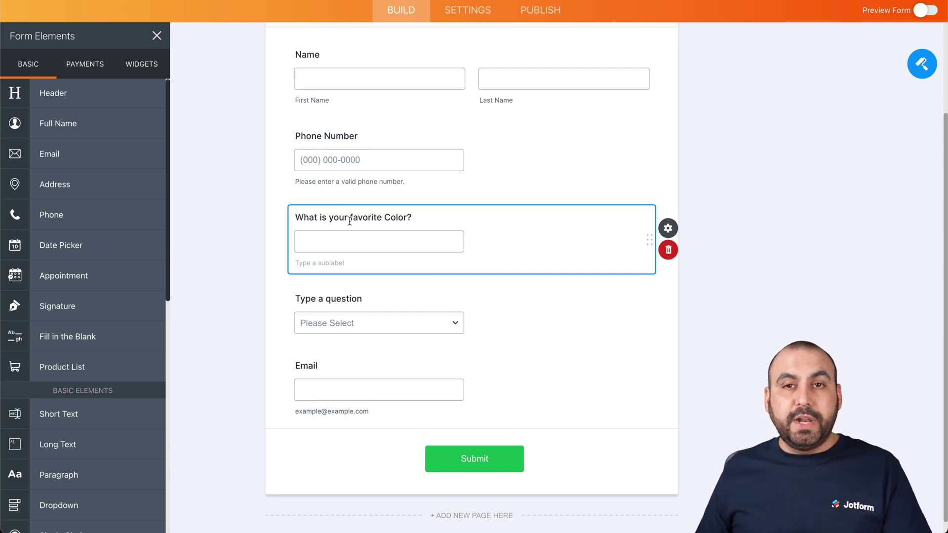
pyautogui.click(347, 298)
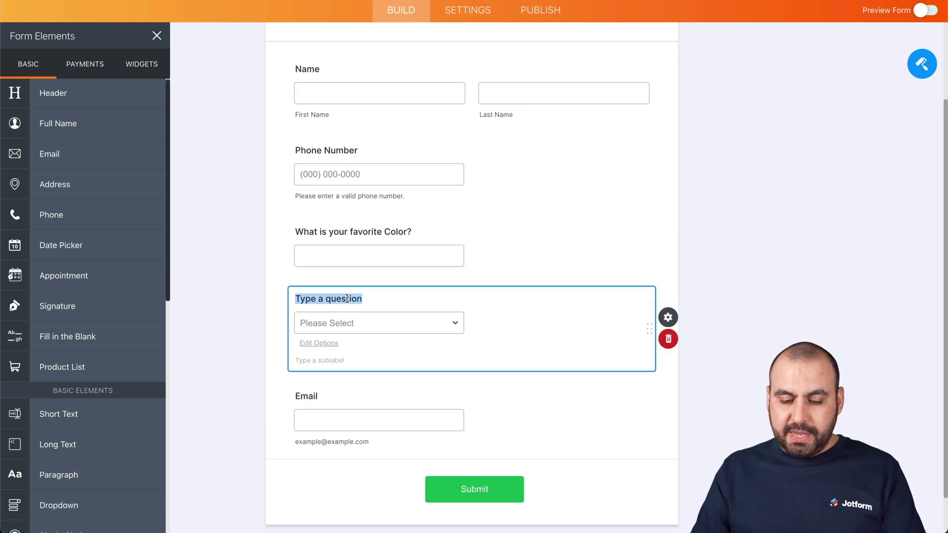
pyautogui.write('What type of cars do you like?')
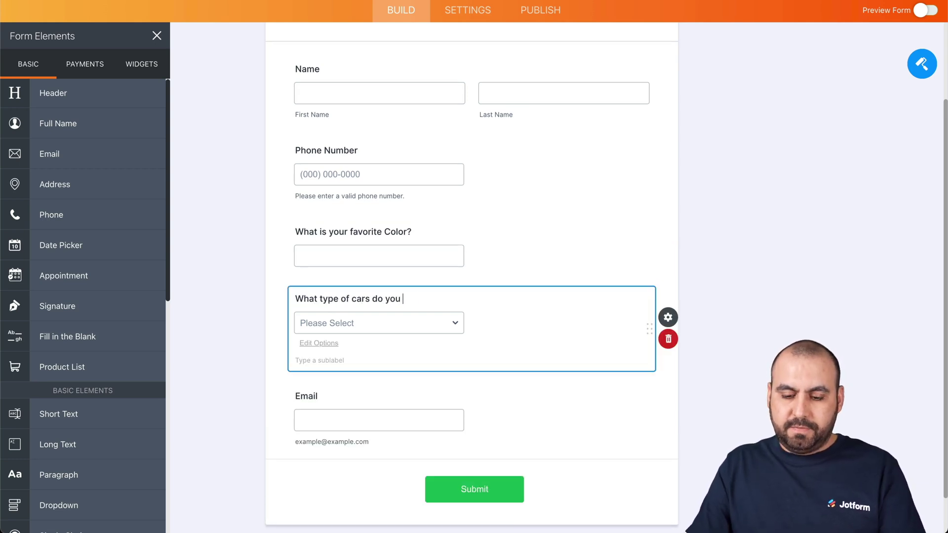
# Give the car dropdown the options SUV, Vans, Cars and Trucks, and save
pyautogui.click(355, 330)
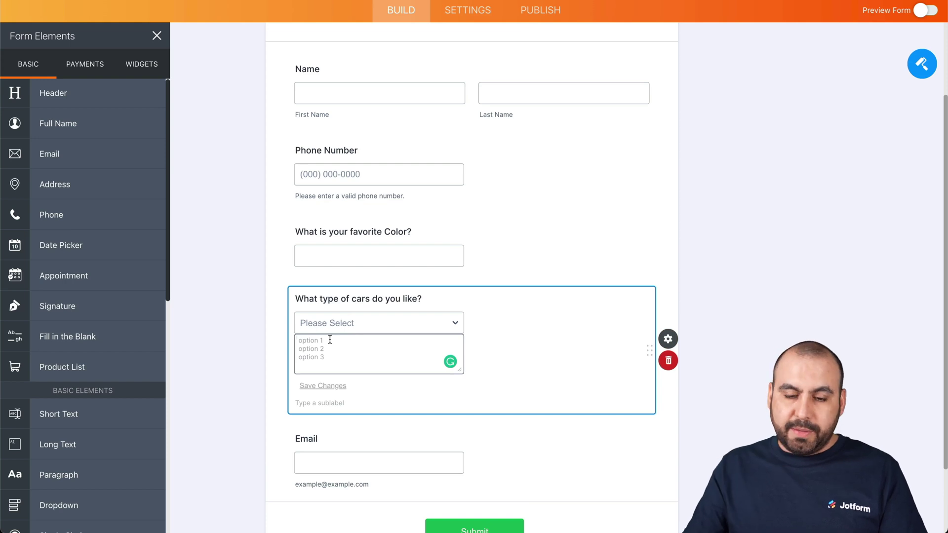
pyautogui.write('suv')
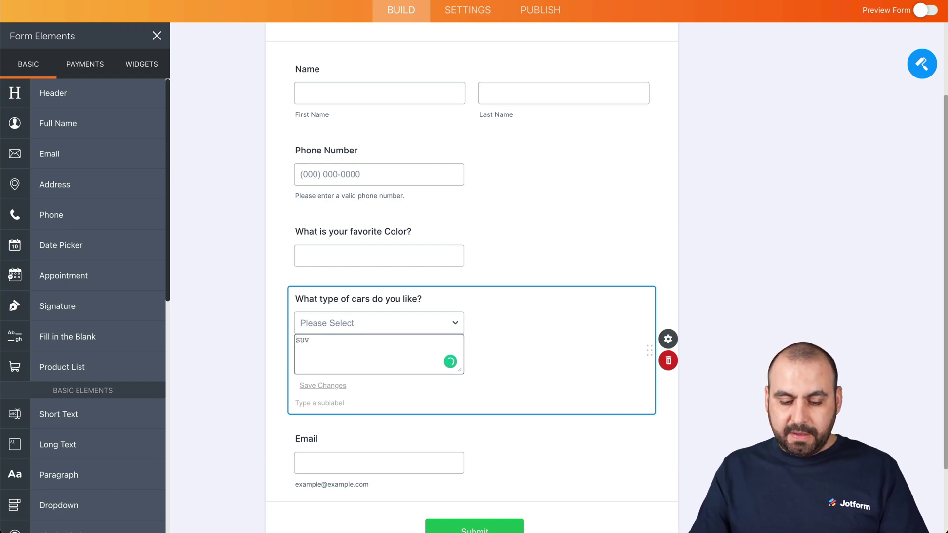
pyautogui.write('Vams')
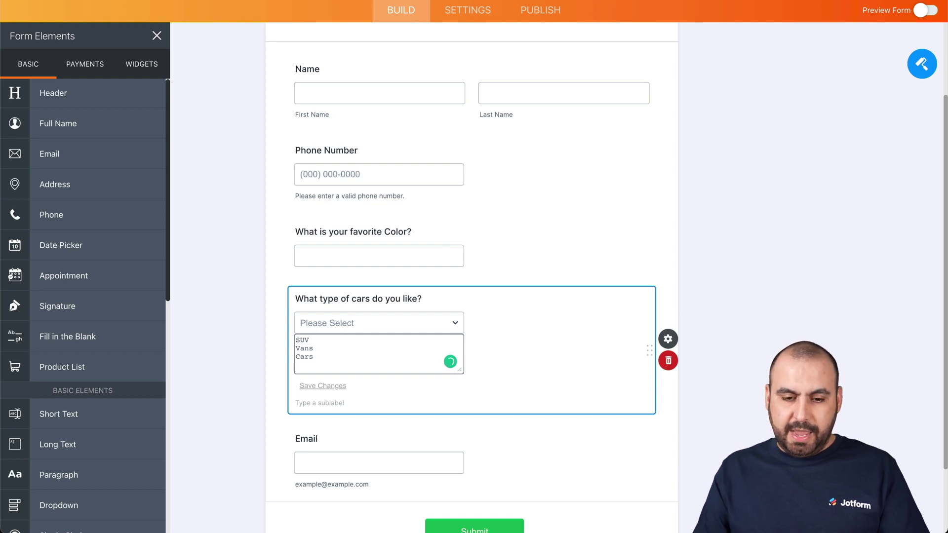
pyautogui.write('Trucks')
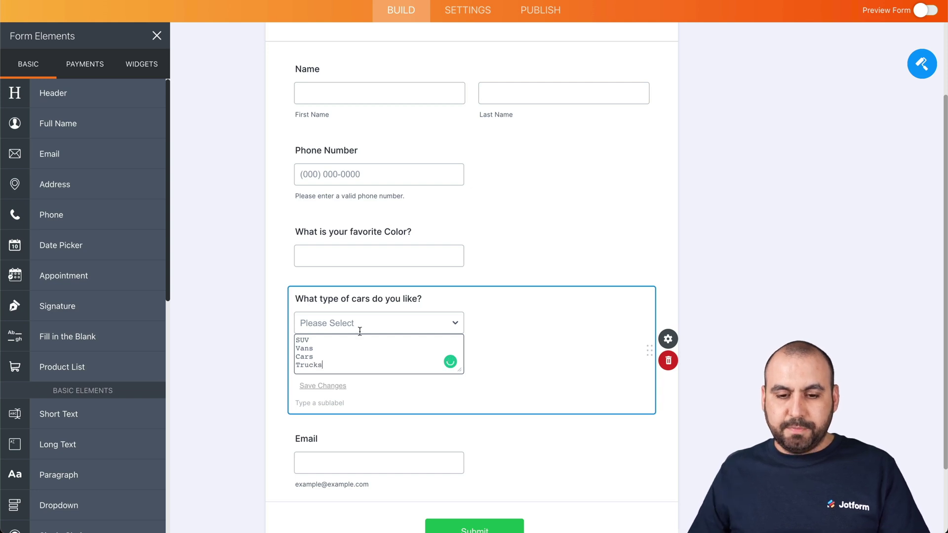
pyautogui.click(513, 333)
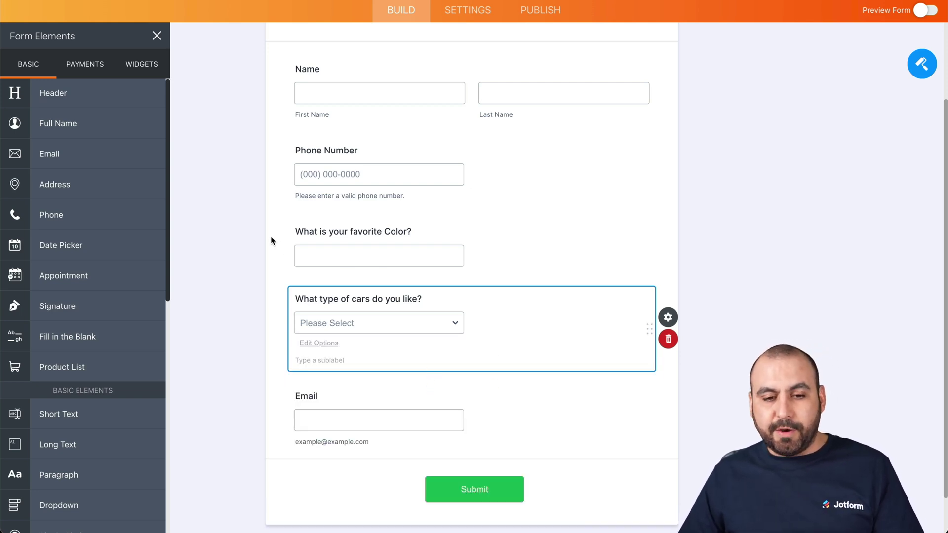
pyautogui.scroll(5, 271, 240)
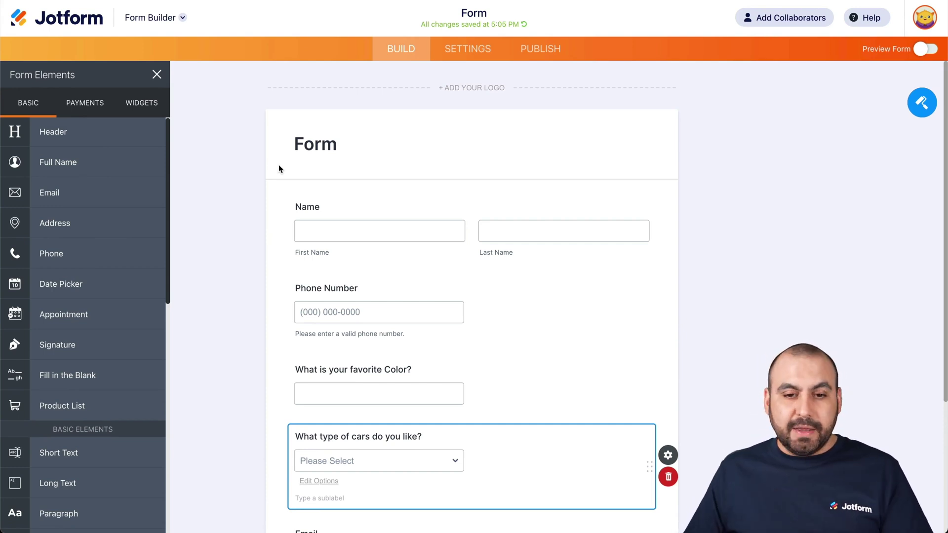
# Rename the form heading to 'Stackby Form'
pyautogui.click(297, 144)
pyautogui.write('Stackb')
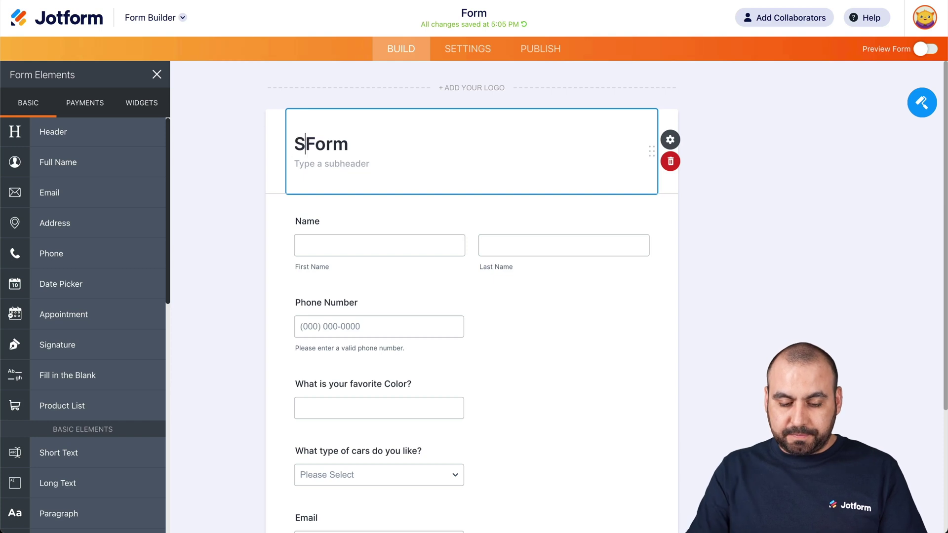
pyautogui.write('y')
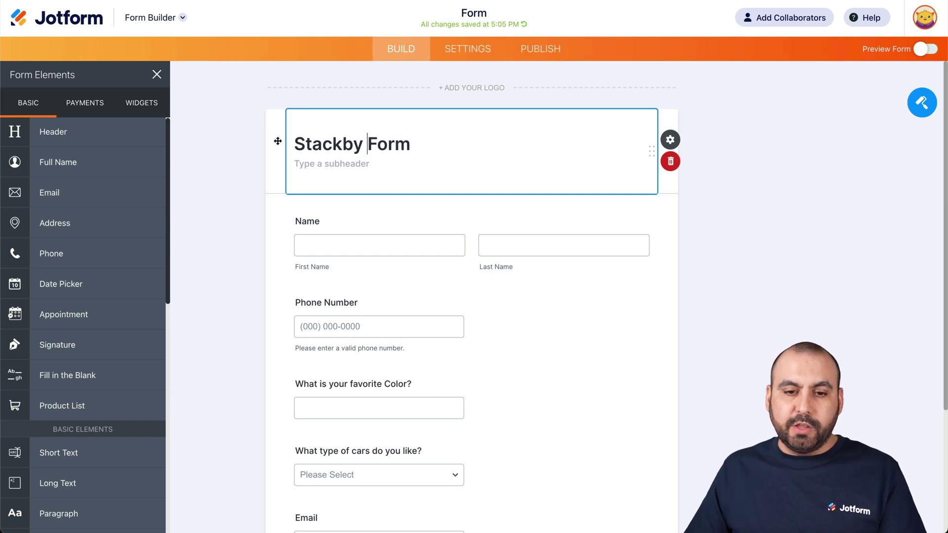
pyautogui.click(254, 144)
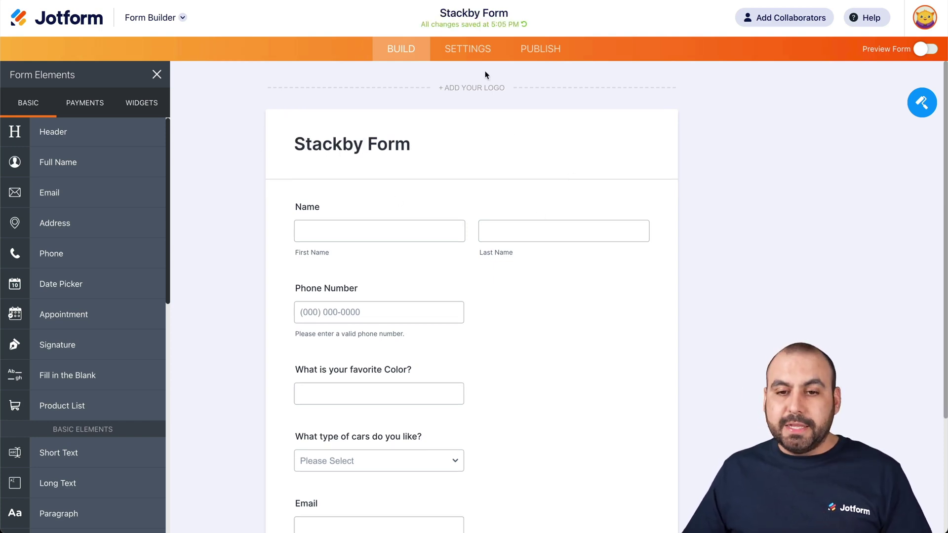
# Find the WebHooks integration in the form's settings by searching 'webhook', and open it
pyautogui.click(468, 49)
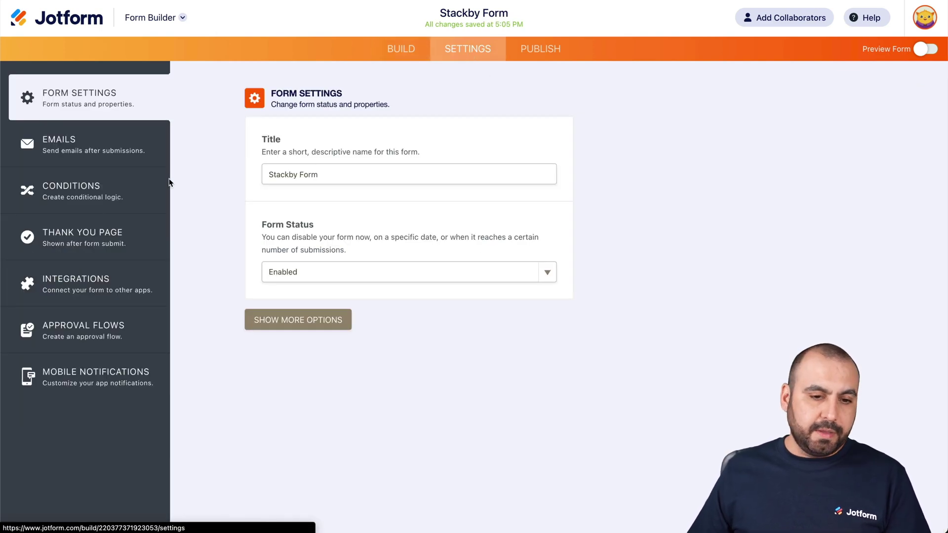
pyautogui.click(98, 278)
pyautogui.click(450, 126)
pyautogui.write('webhook')
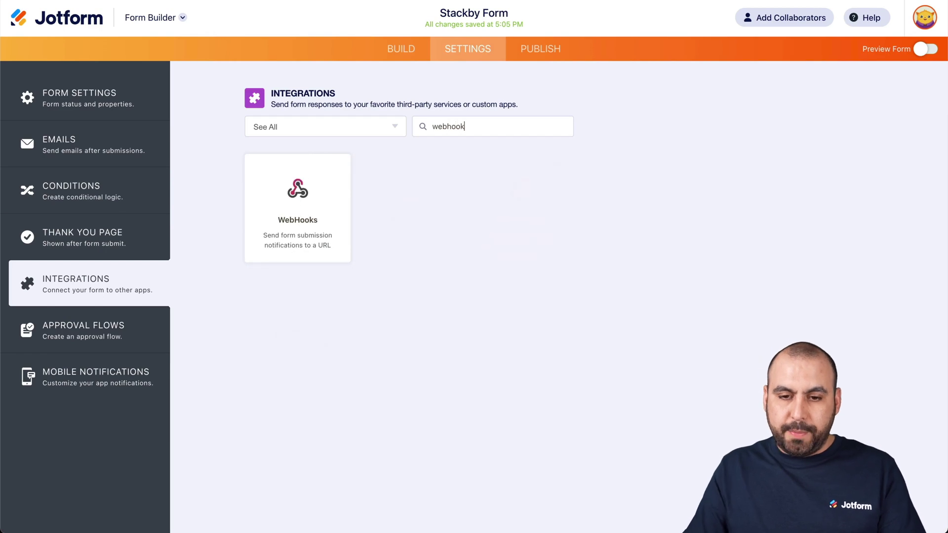
pyautogui.click(298, 197)
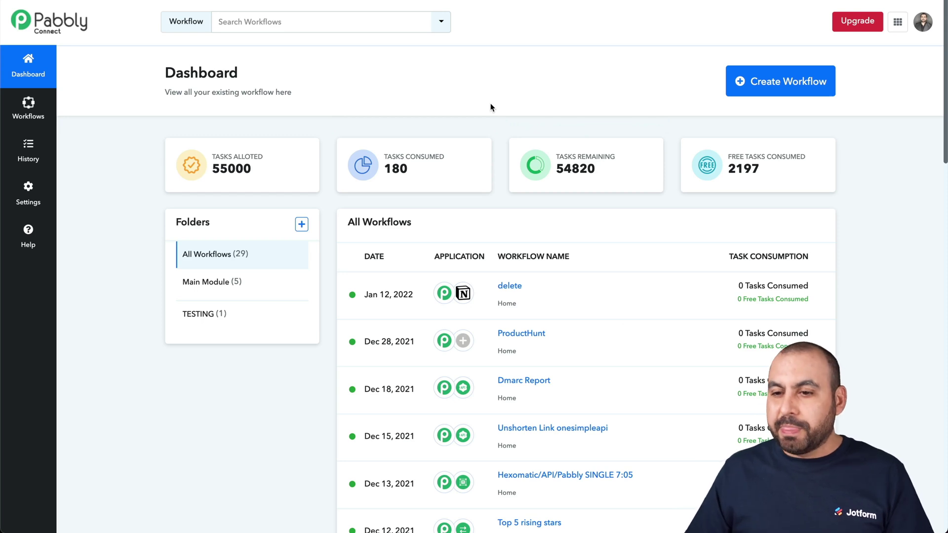
# Create a Pabbly Connect workflow named 'Jotform and Stackby'
pyautogui.click(789, 89)
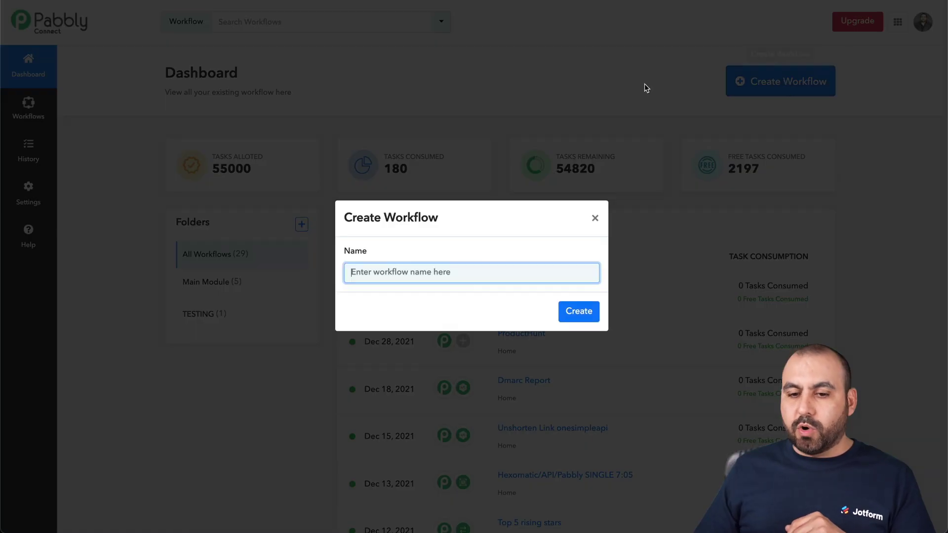
pyautogui.write('Jotform and Stackby')
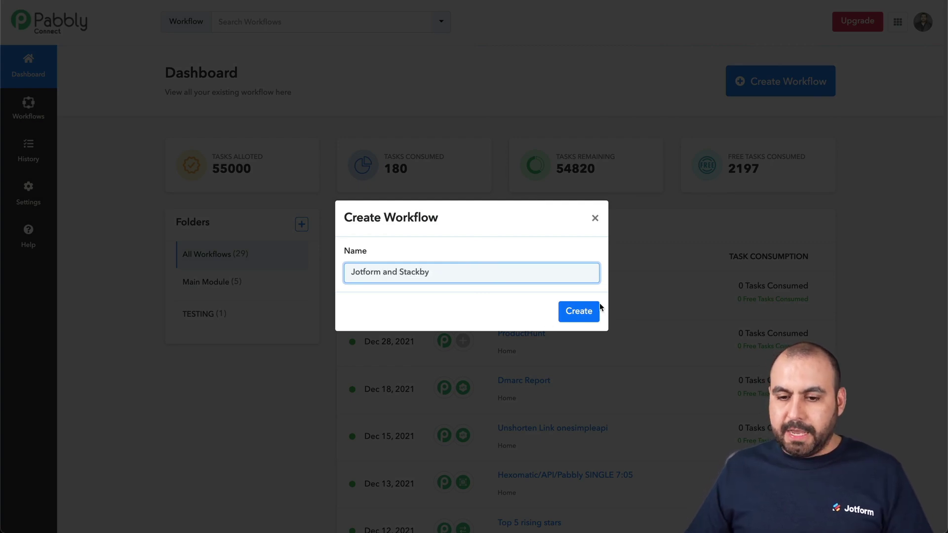
pyautogui.click(590, 311)
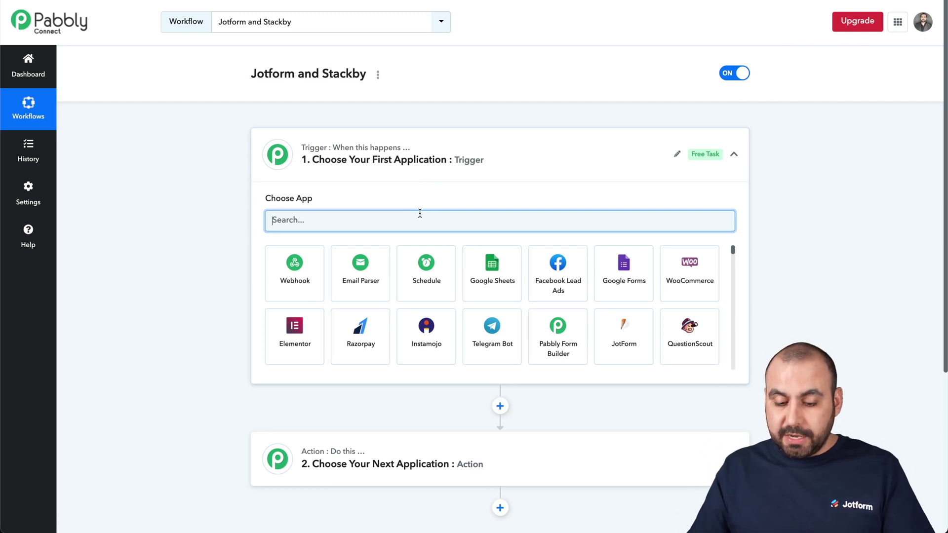
# Set the trigger app to JotForm with the New Response trigger event
pyautogui.write('jotf')
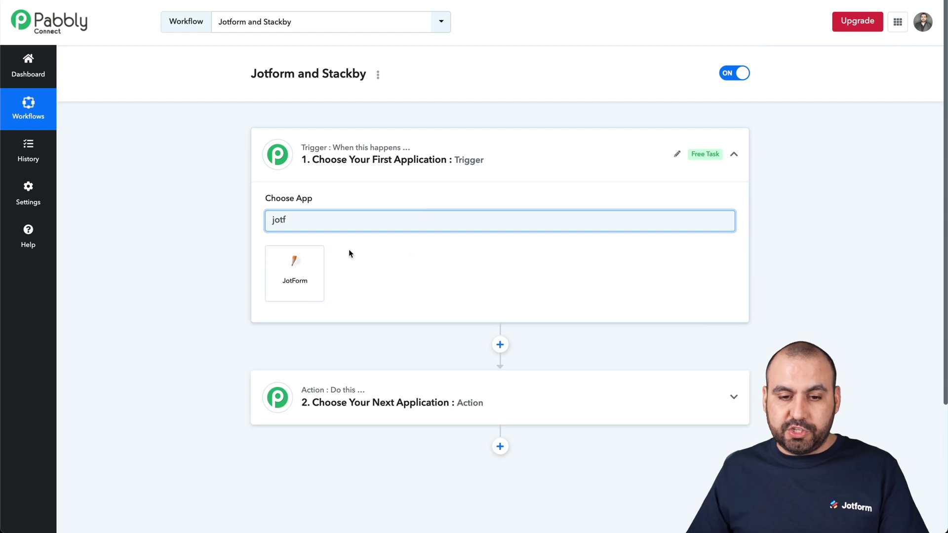
pyautogui.click(312, 258)
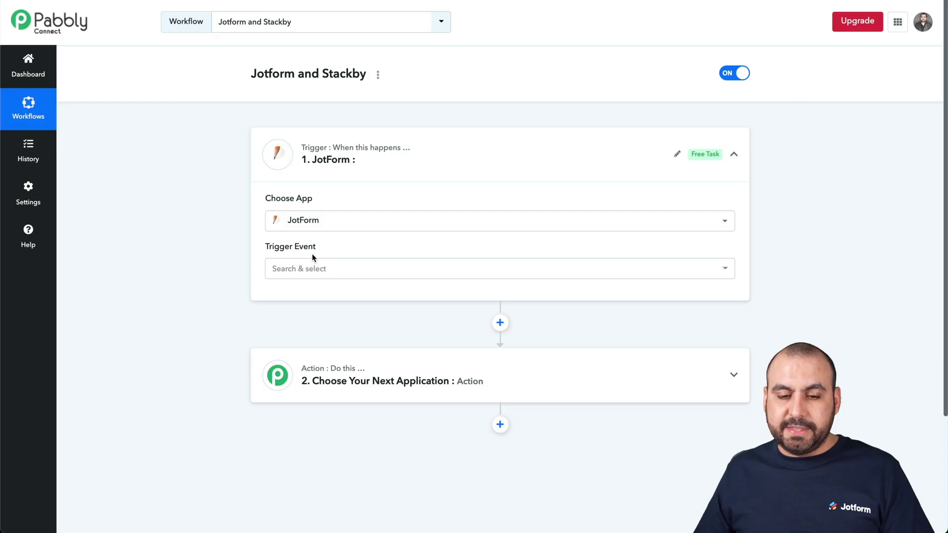
pyautogui.click(334, 268)
pyautogui.click(331, 329)
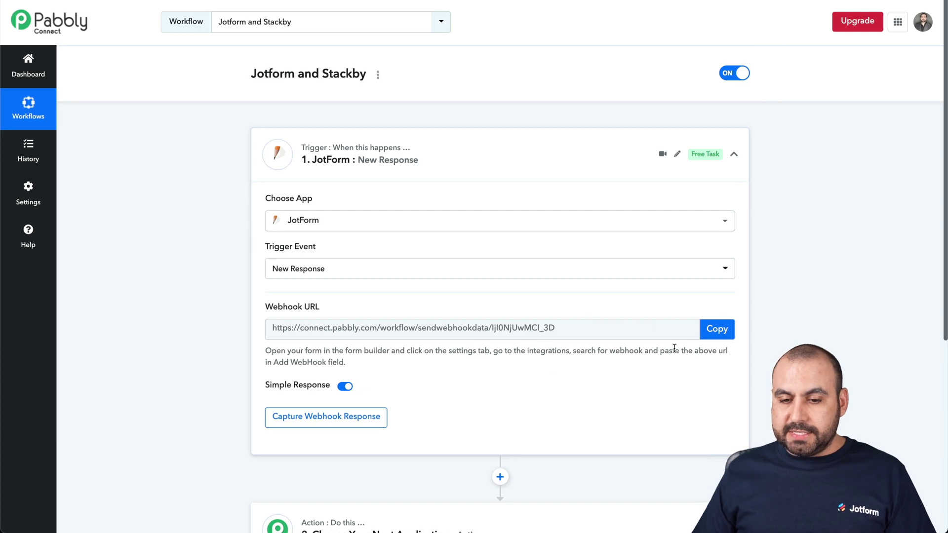
# Copy the Pabbly webhook URL, paste it into Jotform's Add WebHook field, and finish the integration
pyautogui.click(724, 338)
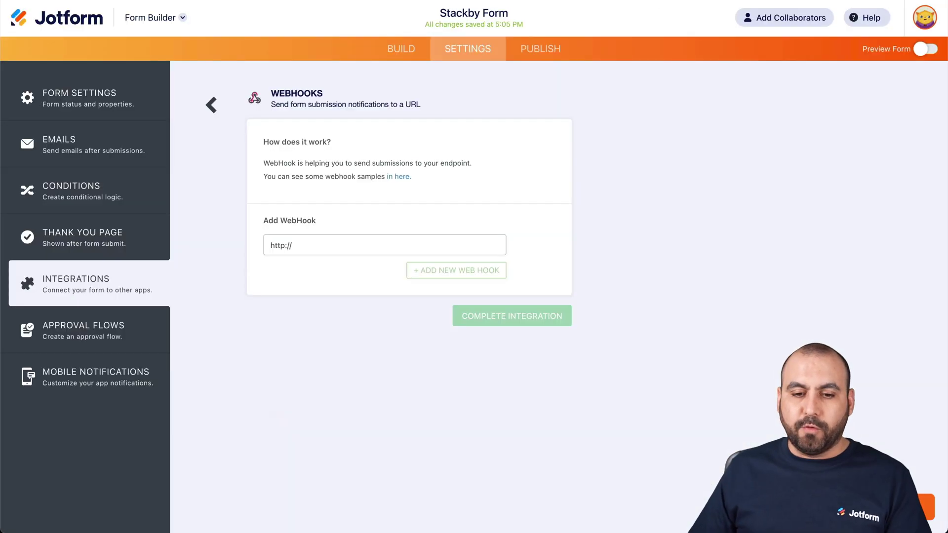
pyautogui.tripleClick(324, 241)
pyautogui.hotkey('ctrl', 'v')
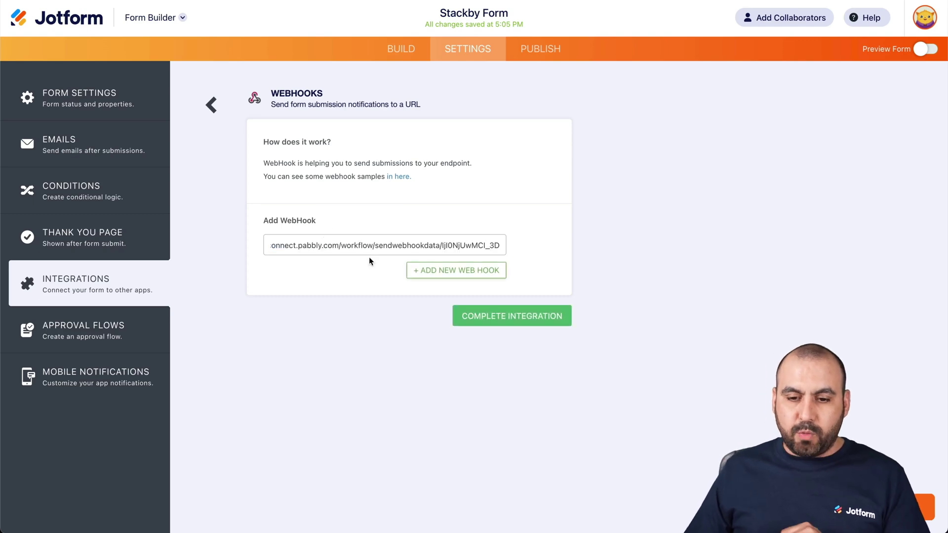
pyautogui.click(514, 318)
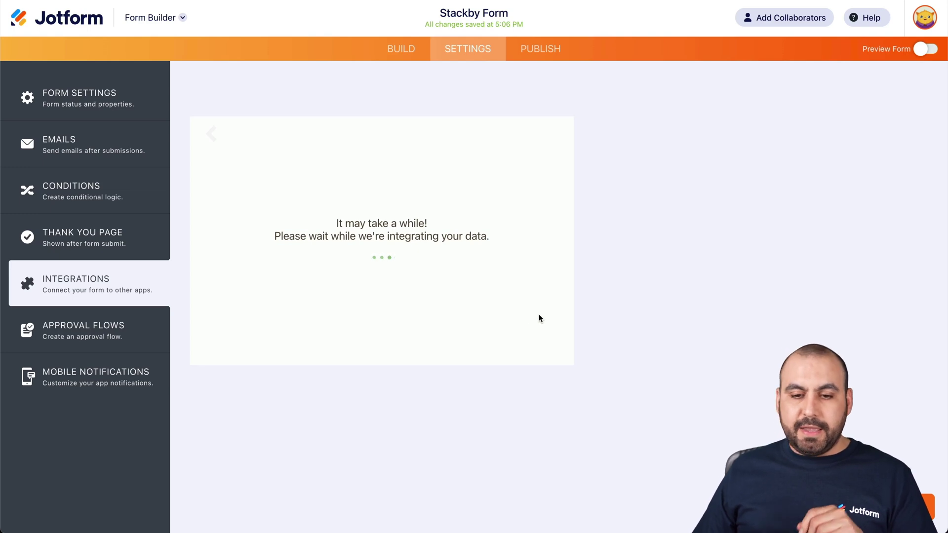
pyautogui.click(545, 312)
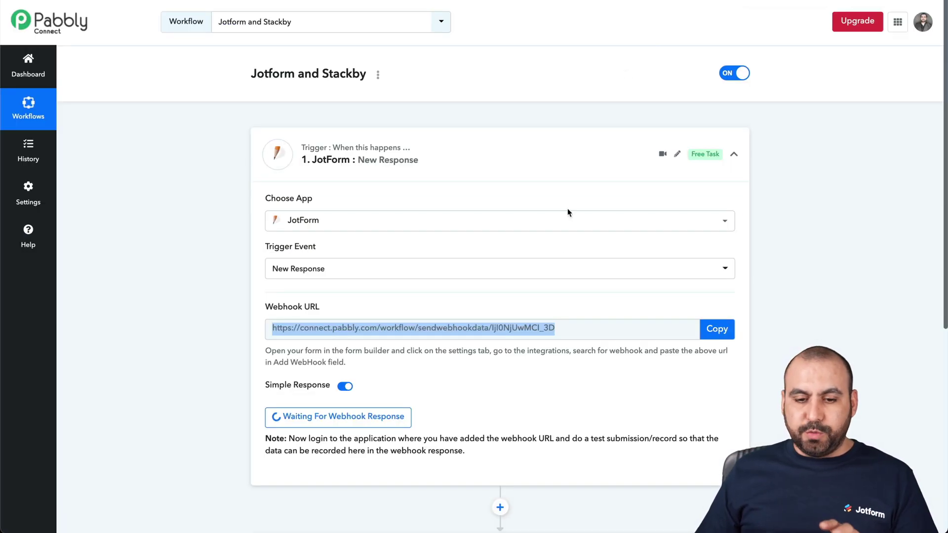
# Leave the trigger waiting for a webhook response and open the form's Publish page
pyautogui.scroll(-1, 544, 345)
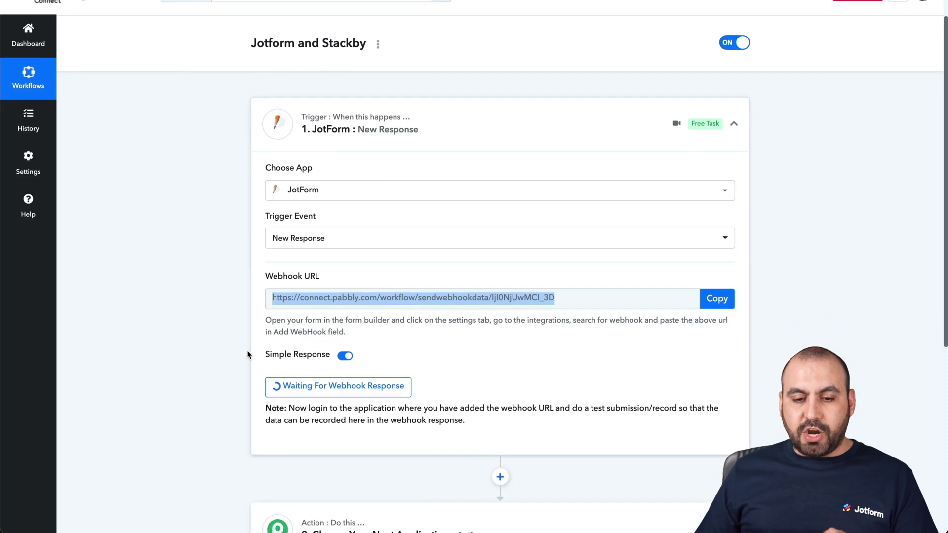
pyautogui.click(249, 360)
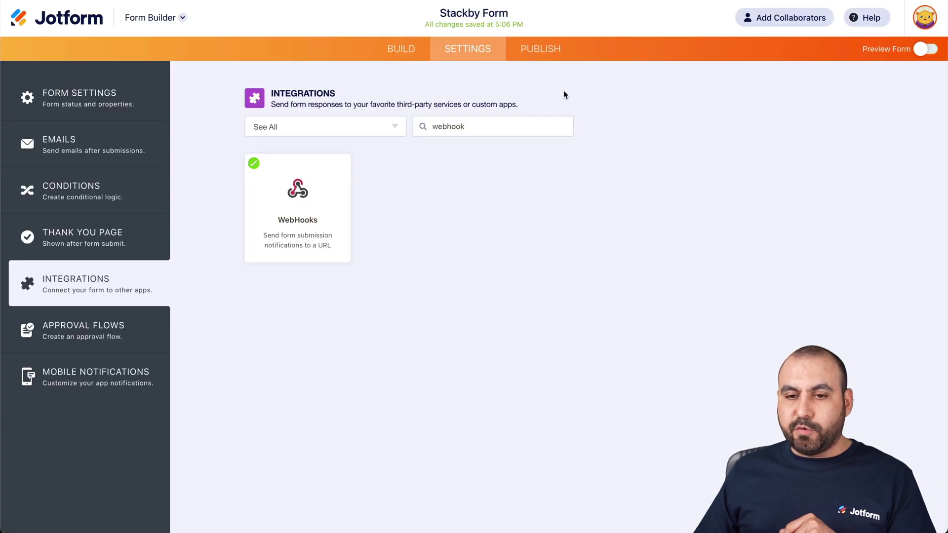
pyautogui.click(540, 49)
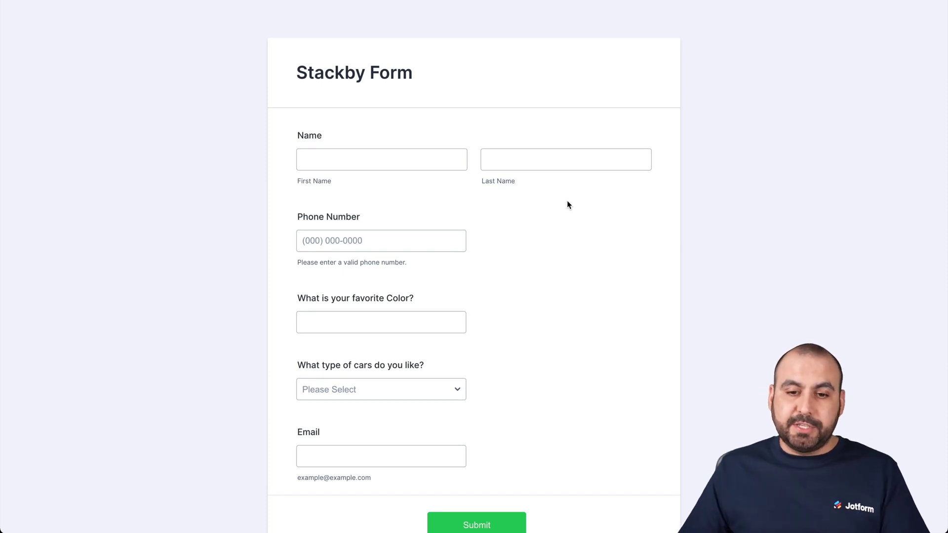
# Enter the test submitter's first name, last name and phone number
pyautogui.click(440, 161)
pyautogui.press('Tab')
pyautogui.click(383, 231)
pyautogui.write('1234567890')
# Enter favorite color Blue, pick SUV as car type, add an email and submit
pyautogui.click(319, 321)
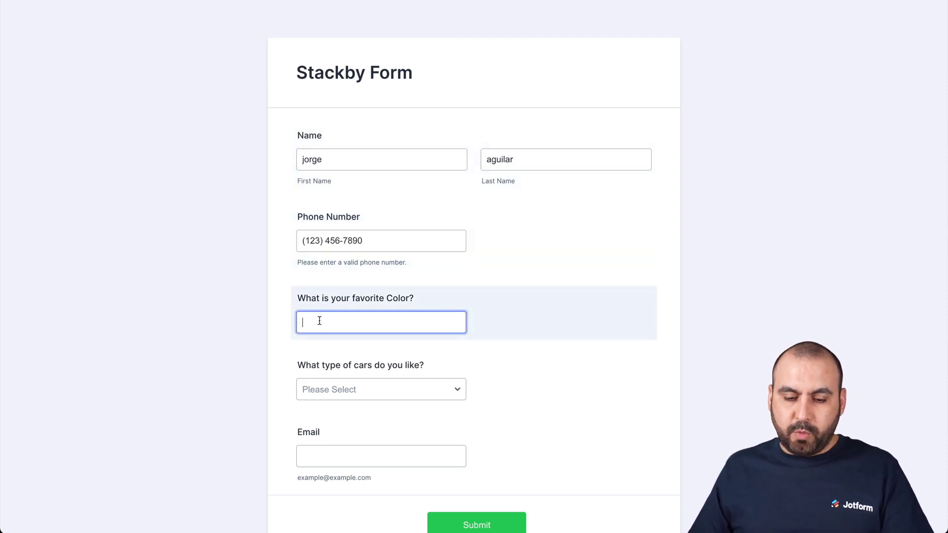
pyautogui.write('Blue')
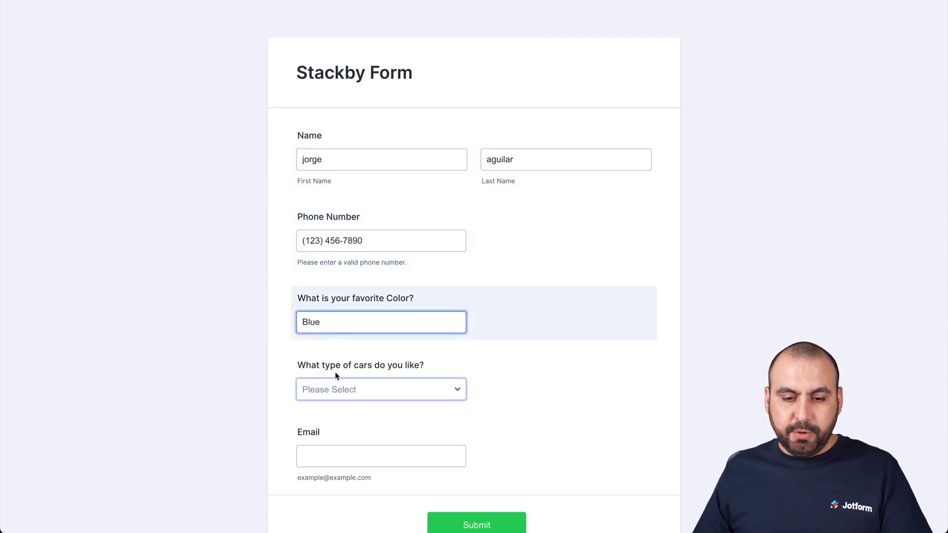
pyautogui.click(346, 391)
pyautogui.click(350, 406)
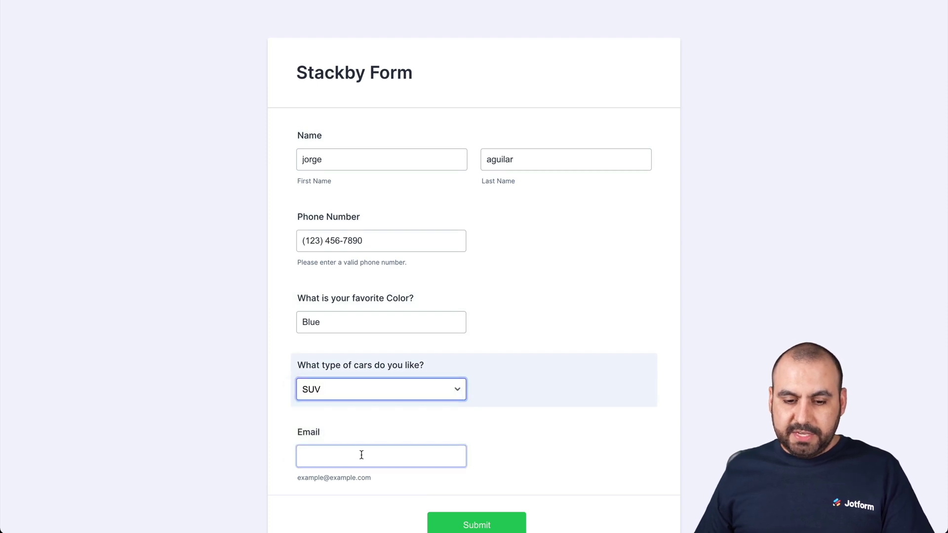
pyautogui.click(360, 456)
pyautogui.write('test')
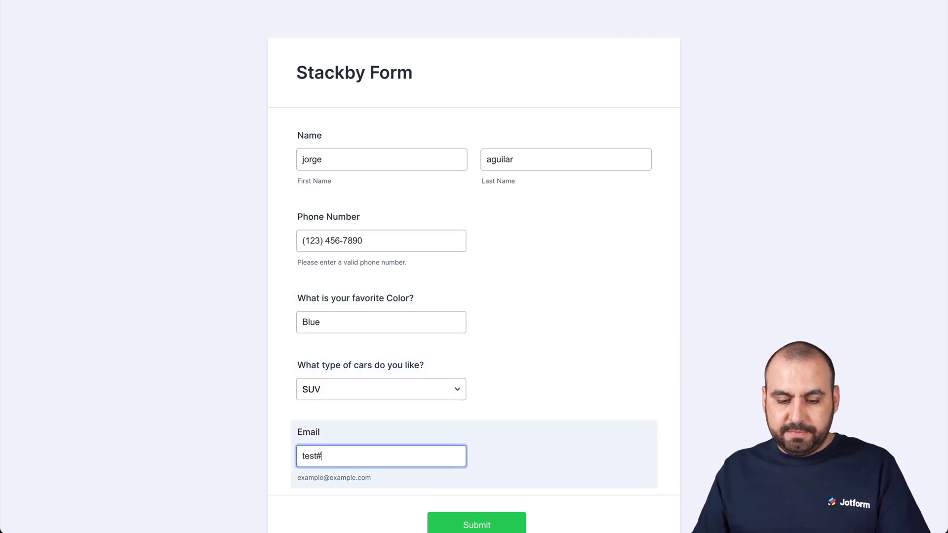
pyautogui.write('@test.com')
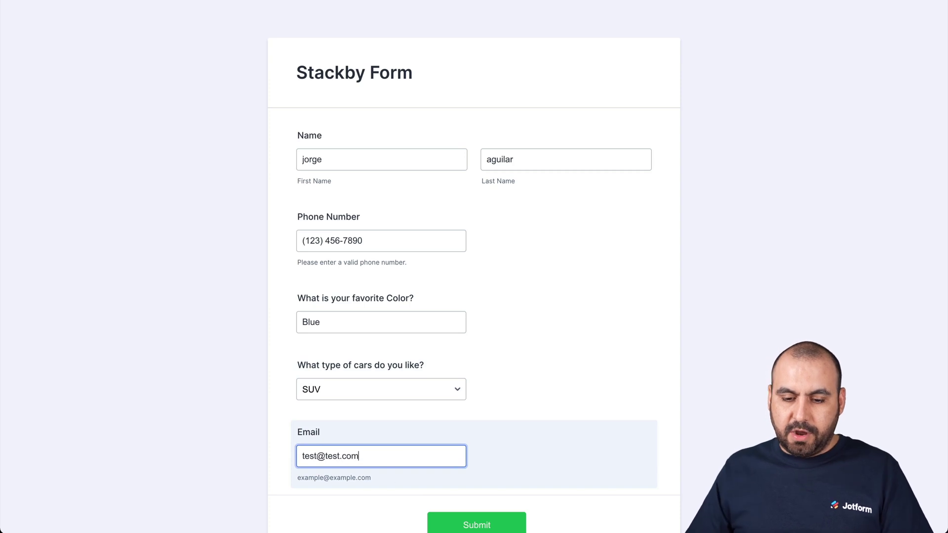
pyautogui.click(453, 519)
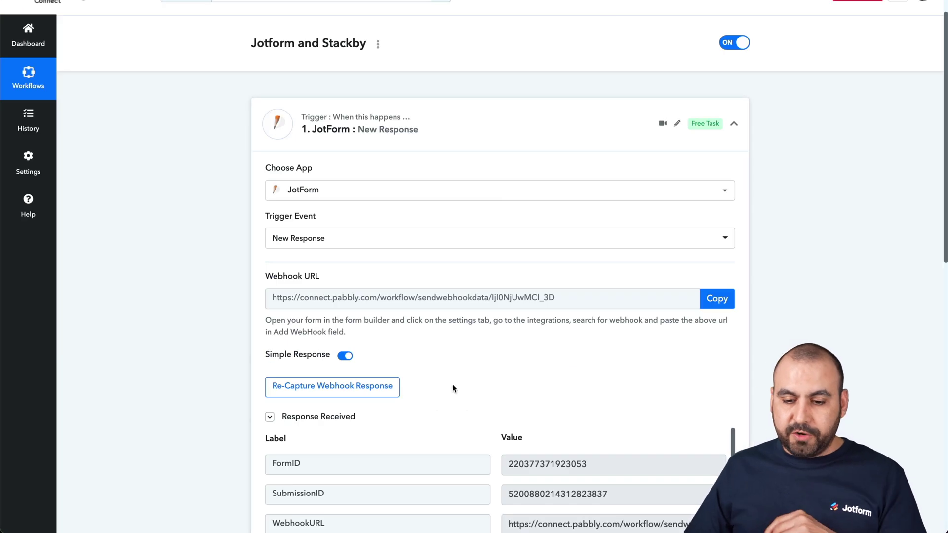
# Scroll through the received response fields, including Blue, SUV and the form ID
pyautogui.scroll(-3, 452, 385)
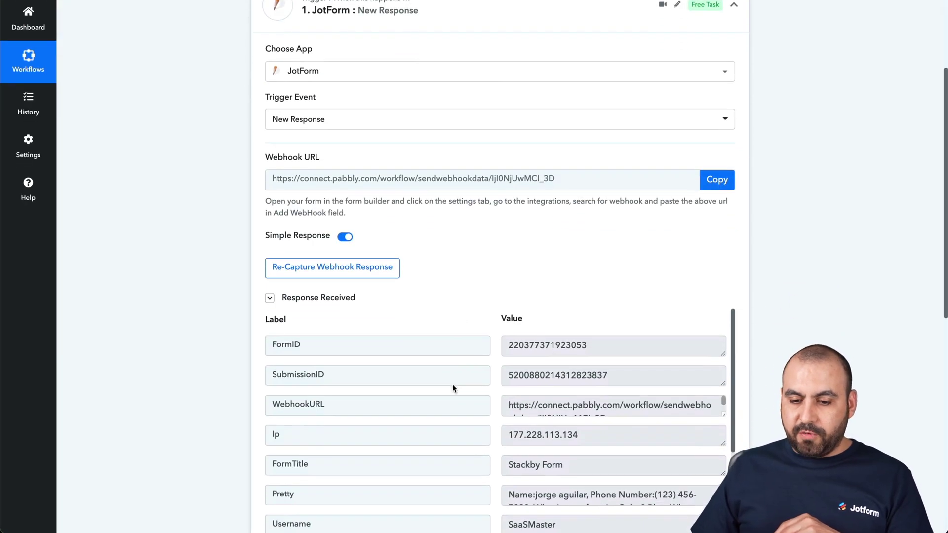
pyautogui.scroll(-5, 453, 385)
pyautogui.scroll(-2, 490, 409)
pyautogui.scroll(6, 490, 409)
pyautogui.scroll(2, 511, 303)
pyautogui.scroll(-3, 511, 300)
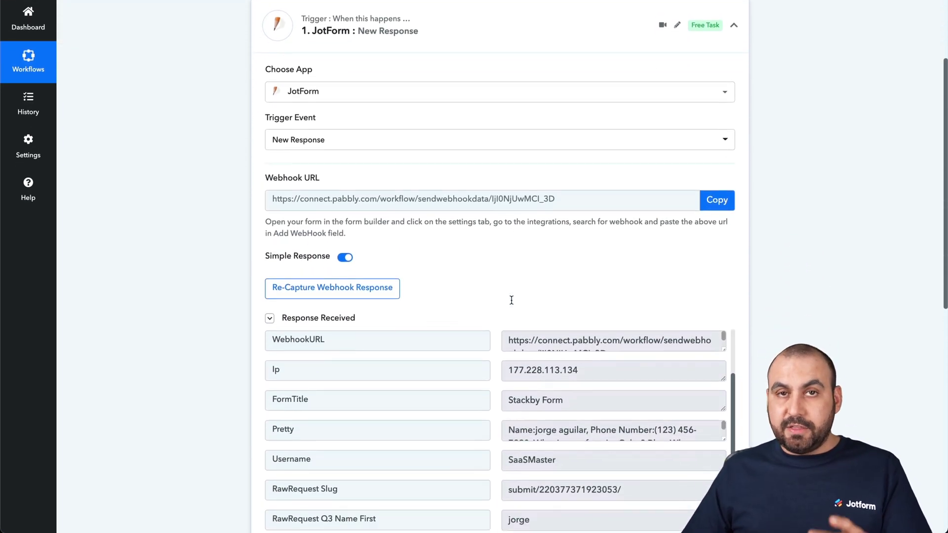
pyautogui.scroll(-1, 512, 300)
pyautogui.scroll(-1, 511, 300)
pyautogui.scroll(-6, 512, 300)
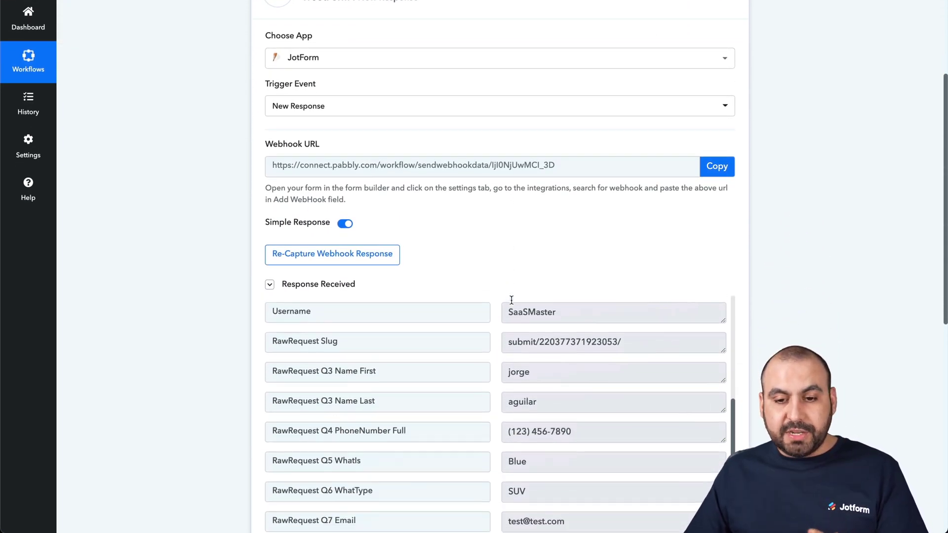
pyautogui.scroll(-4, 708, 255)
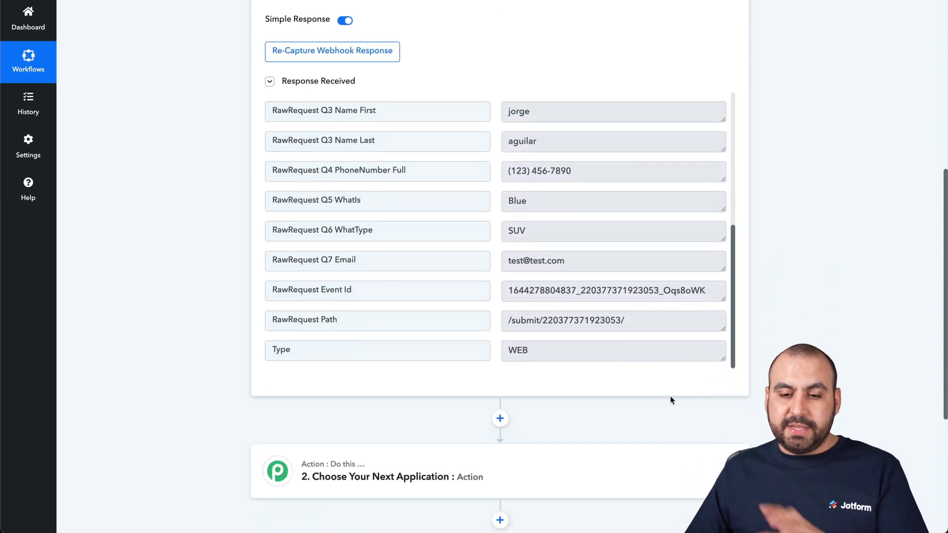
pyautogui.scroll(-3, 544, 381)
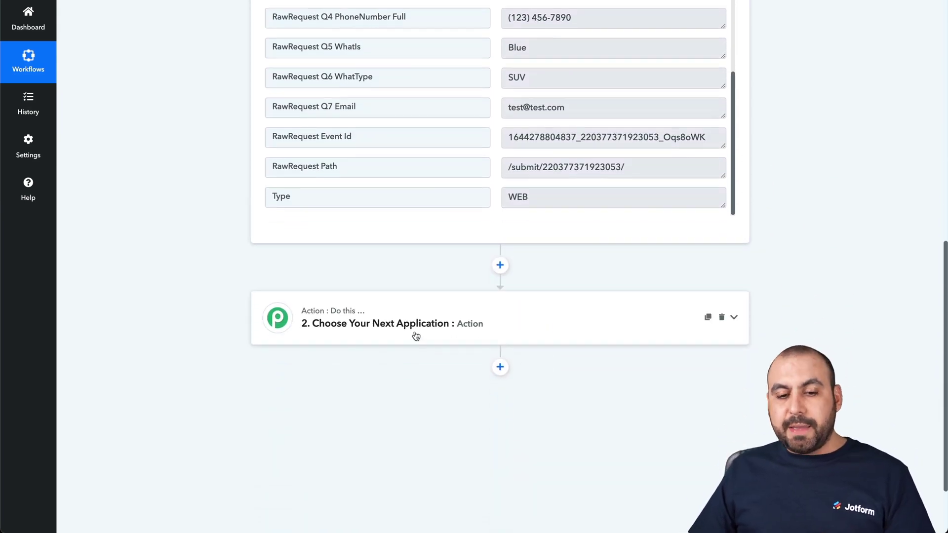
# Set the action step's app to Stackby
pyautogui.click(441, 332)
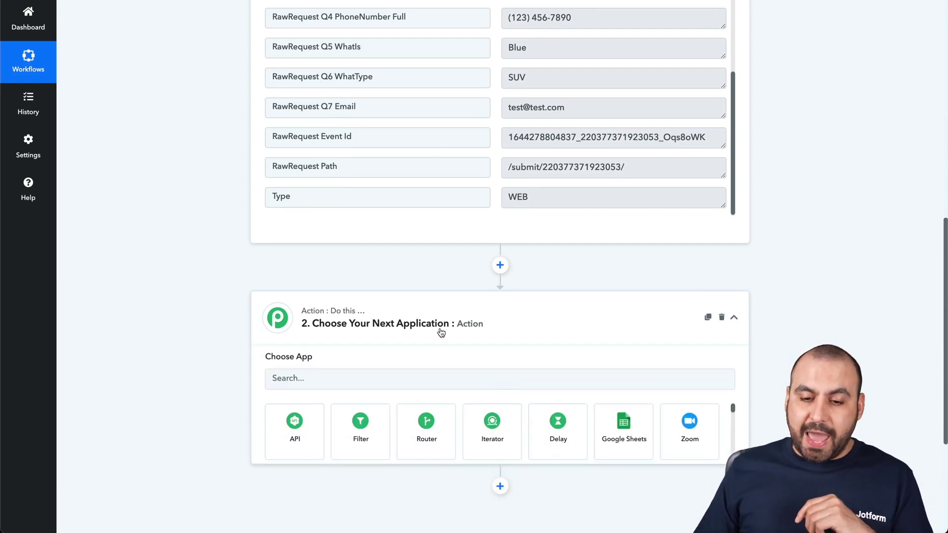
pyautogui.scroll(-2, 417, 363)
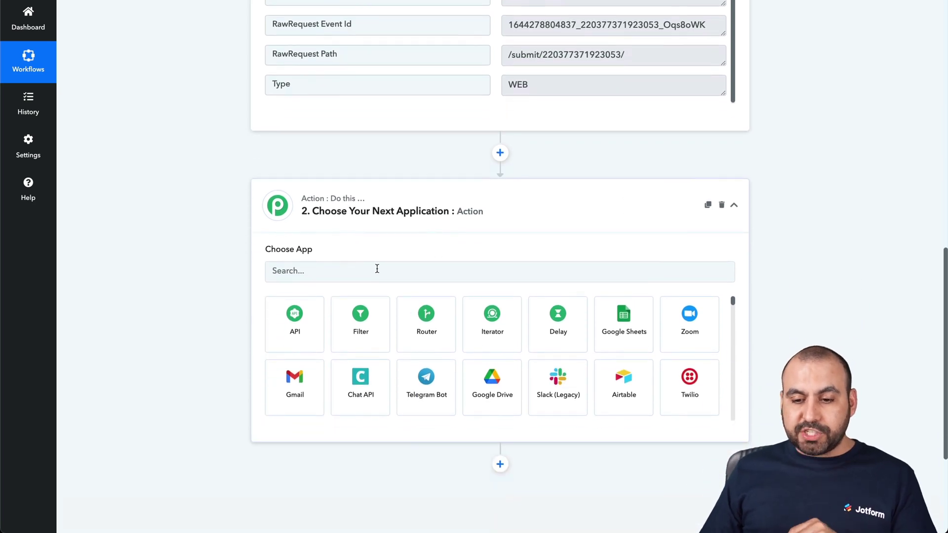
pyautogui.click(377, 269)
pyautogui.write('stackby')
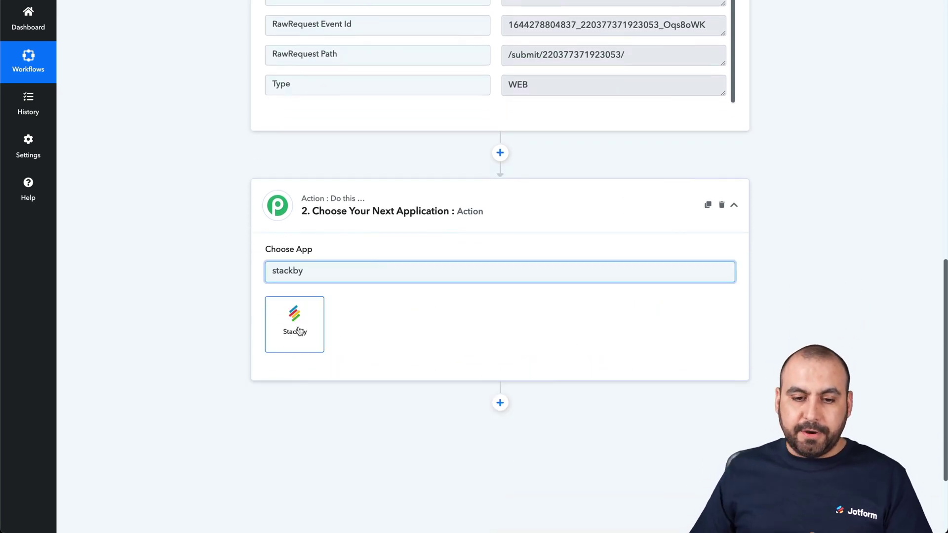
pyautogui.click(298, 332)
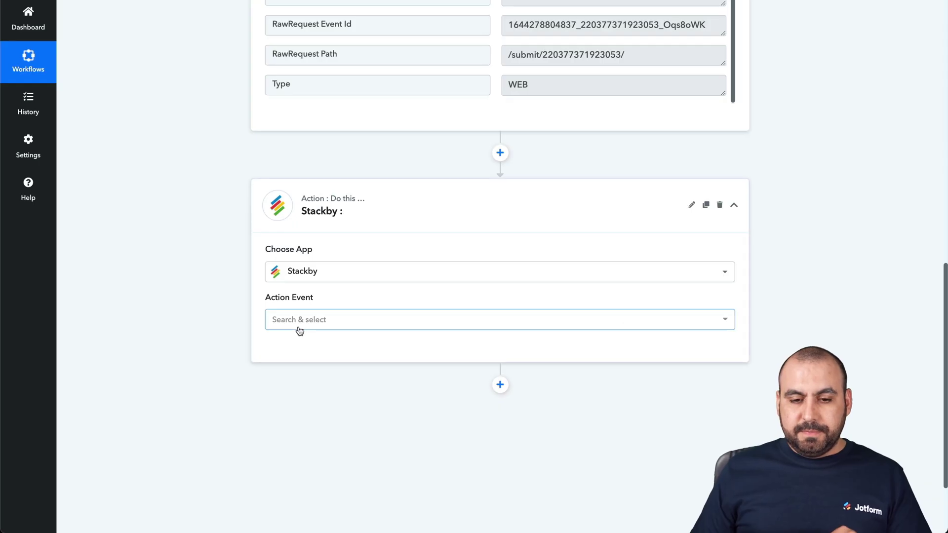
# Choose Create a Row as the action event and begin connecting a Stackby account
pyautogui.click(343, 318)
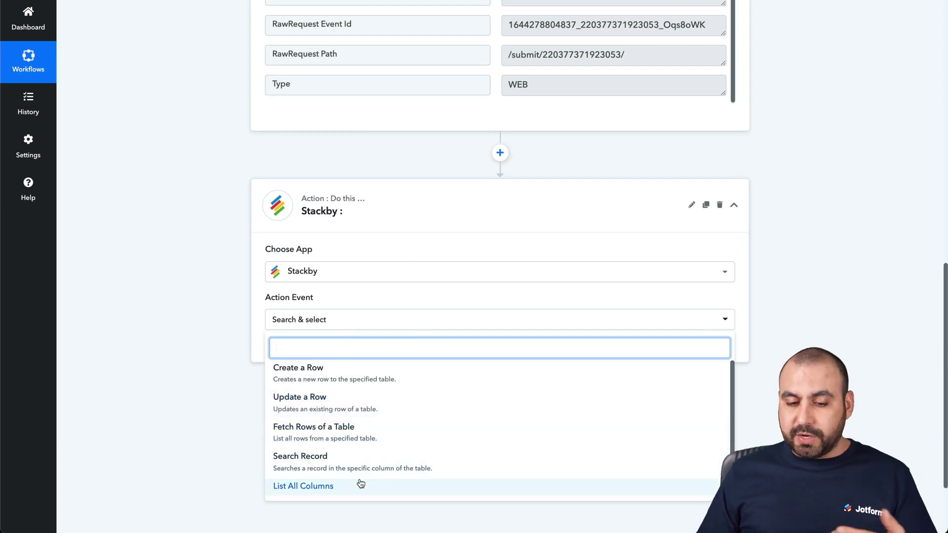
pyautogui.click(351, 383)
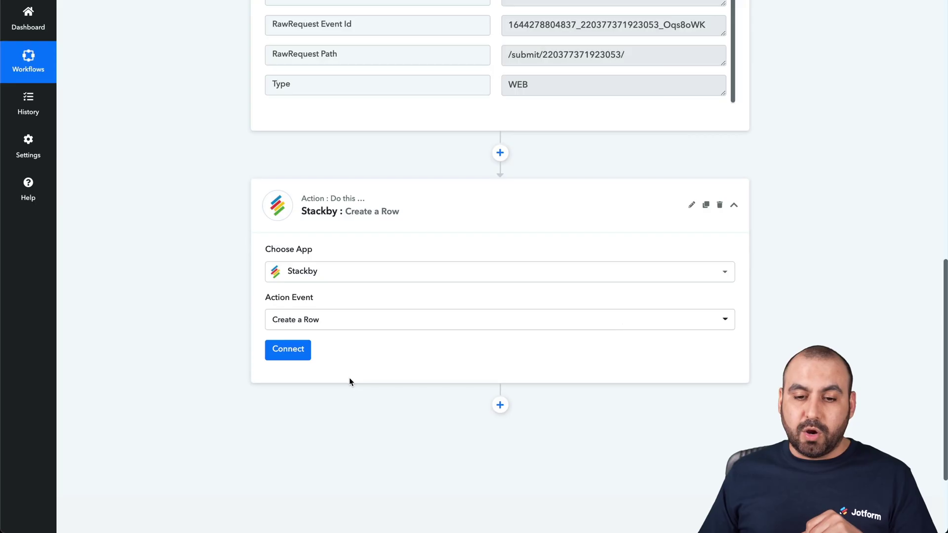
pyautogui.click(300, 355)
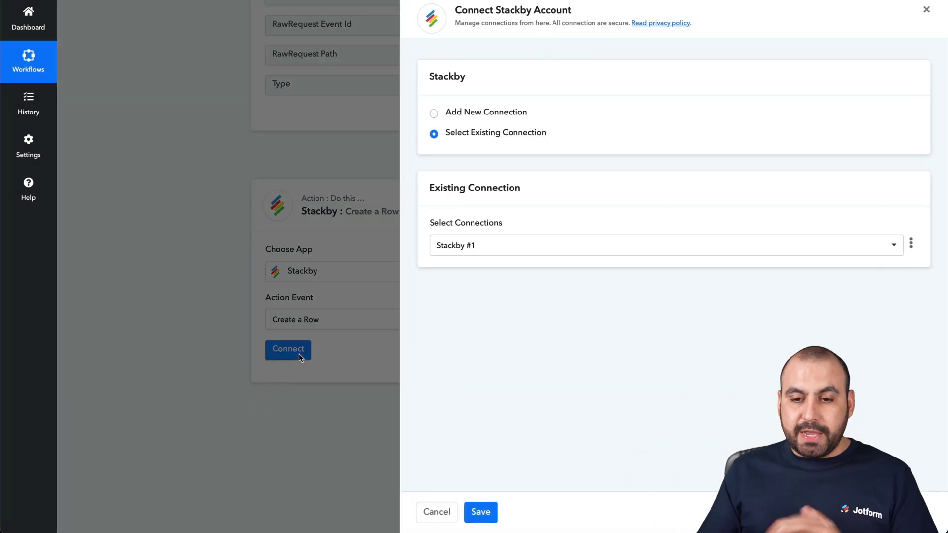
# Start a new Stackby connection and select its empty API Key field
pyautogui.click(494, 112)
pyautogui.click(460, 250)
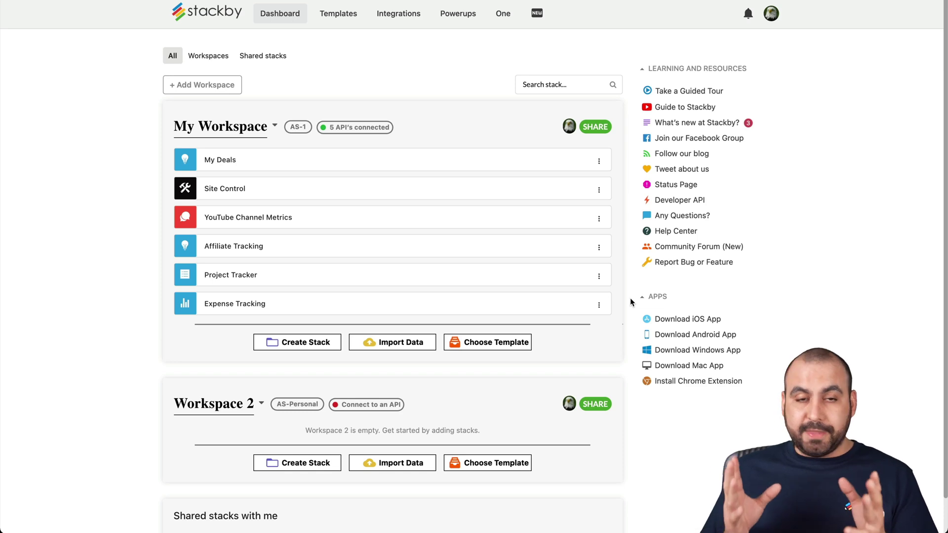
# Copy the personal API key from the Stackby account settings page
pyautogui.click(771, 14)
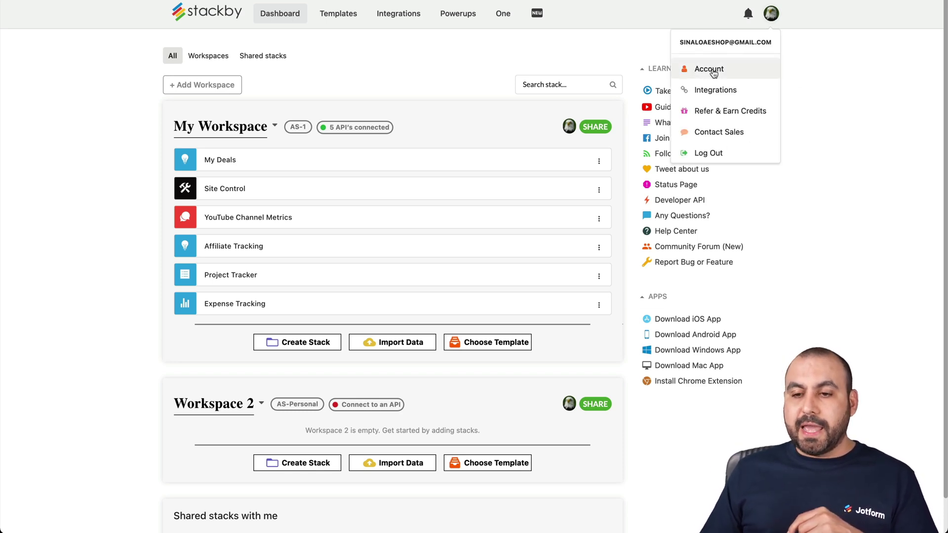
pyautogui.click(712, 72)
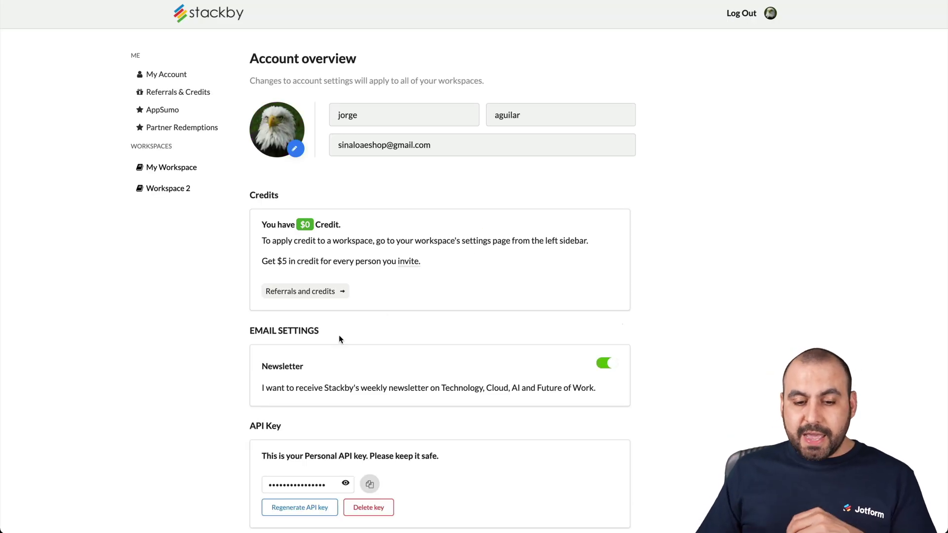
pyautogui.scroll(-3, 339, 339)
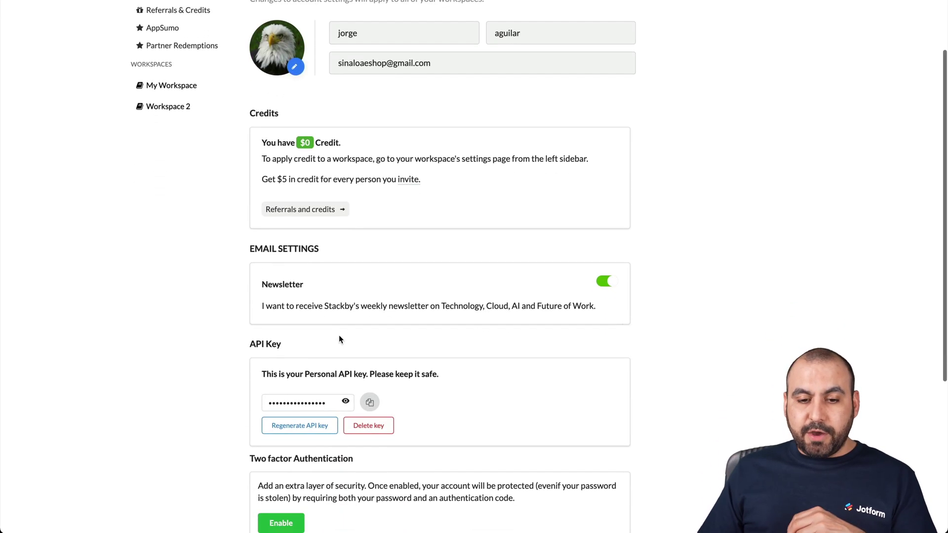
pyautogui.click(370, 406)
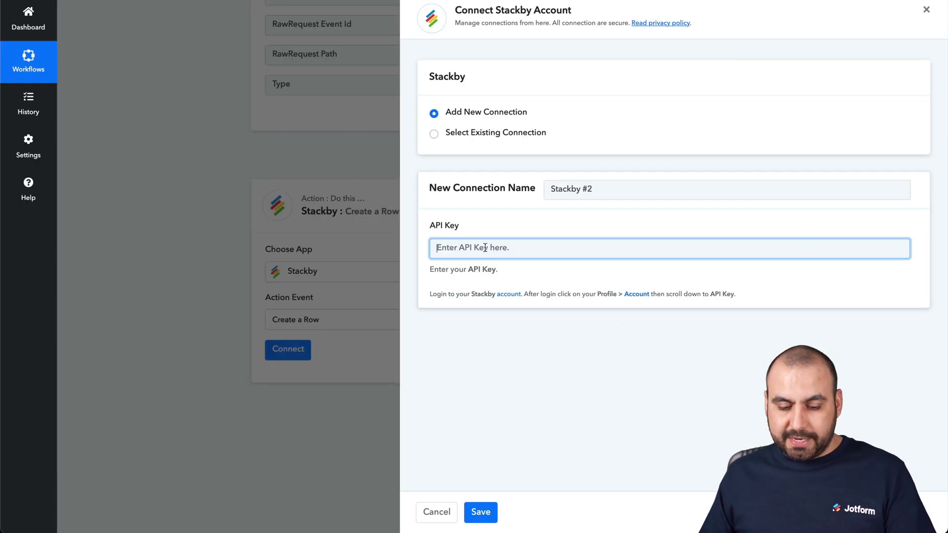
# Paste the API key into the new Stackby connection and save it
pyautogui.hotkey('ctrl', 'v')
pyautogui.click(481, 510)
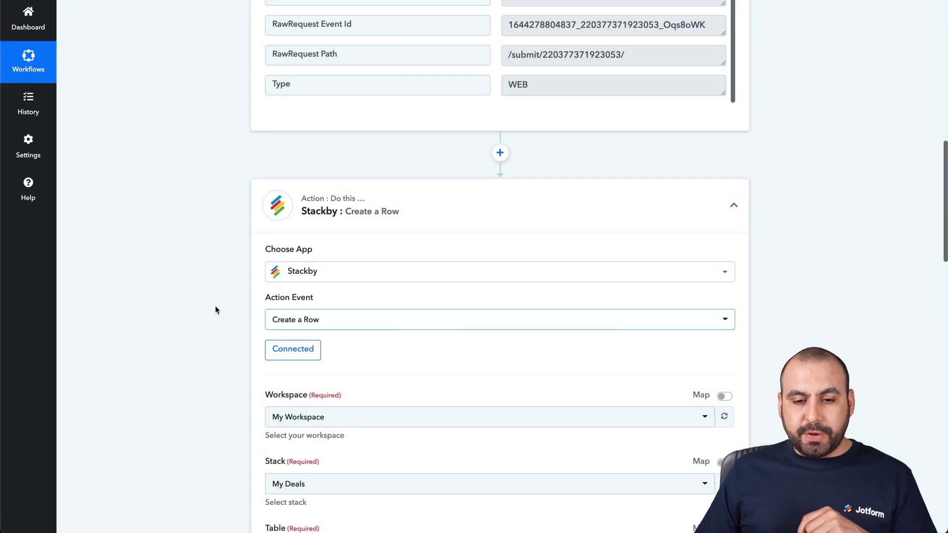
pyautogui.scroll(-3, 213, 316)
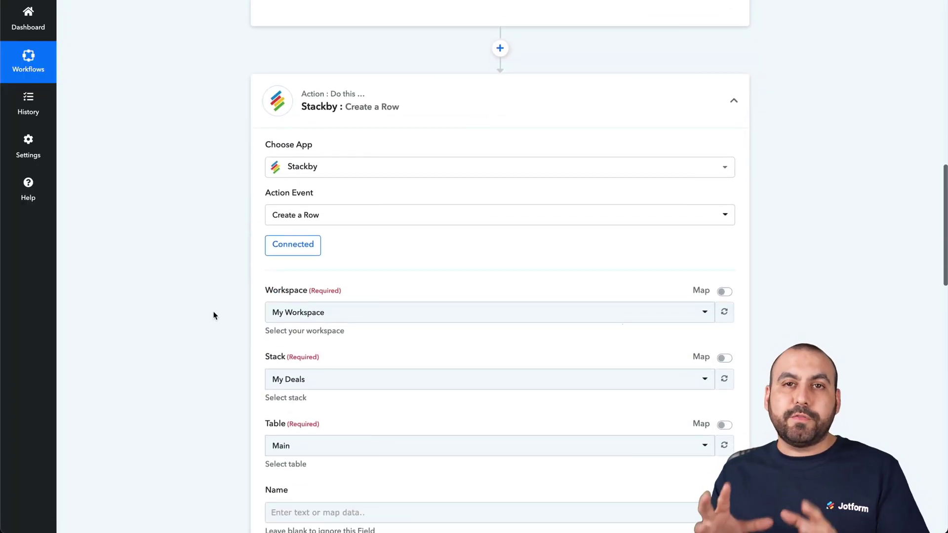
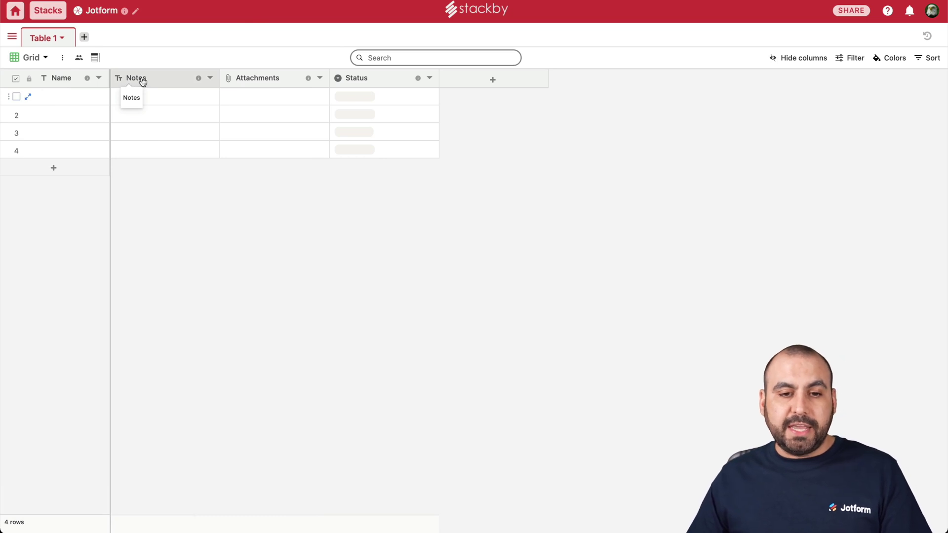
# Delete the Notes, Attachments and Status columns from Table 1, confirming each deletion
pyautogui.click(211, 79)
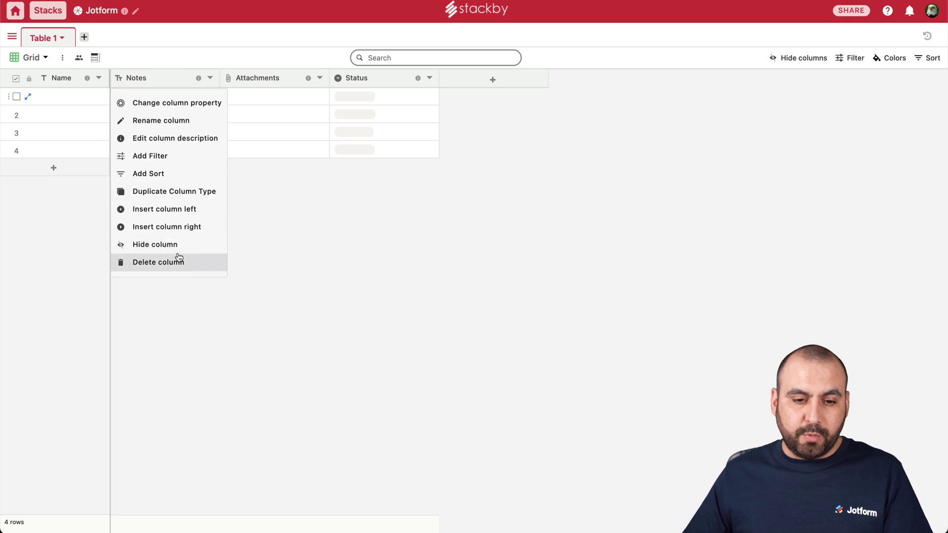
pyautogui.click(178, 261)
pyautogui.click(558, 289)
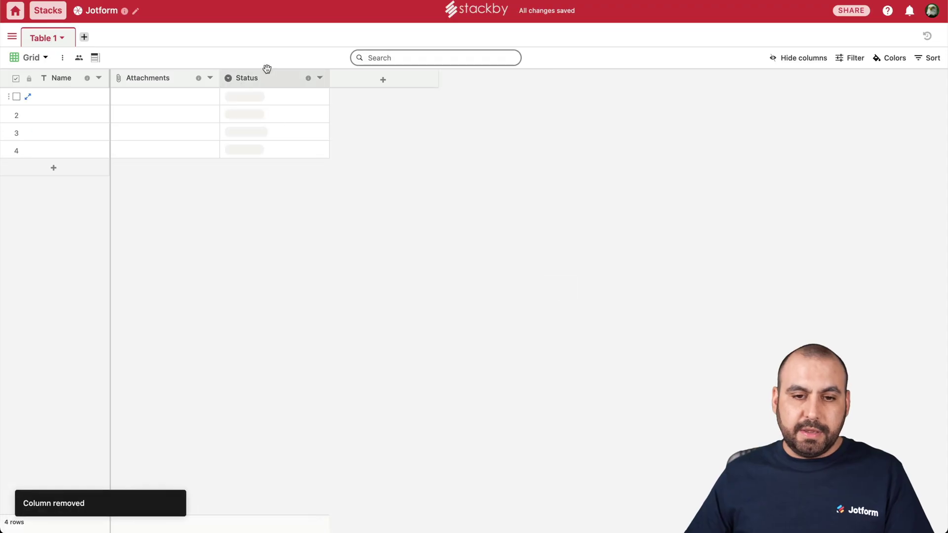
pyautogui.click(210, 78)
pyautogui.click(184, 263)
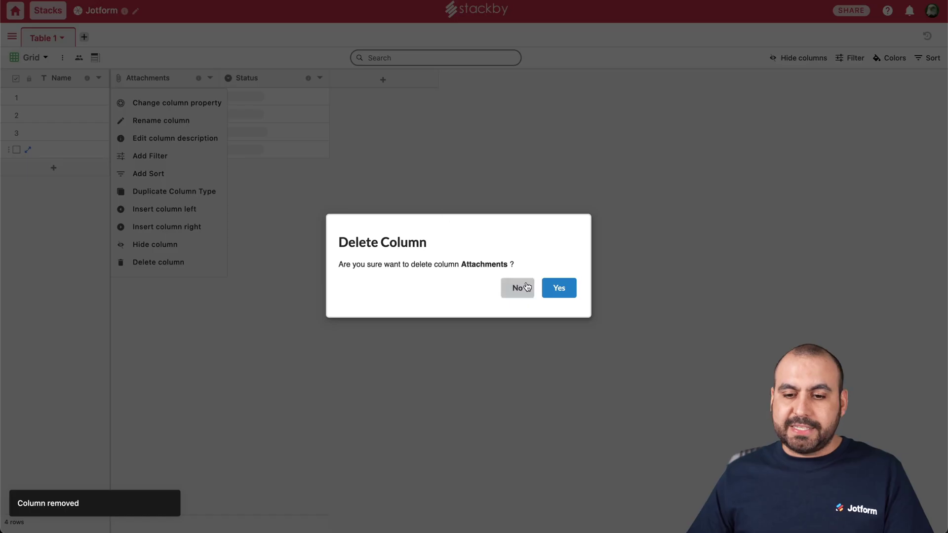
pyautogui.click(554, 286)
pyautogui.click(210, 78)
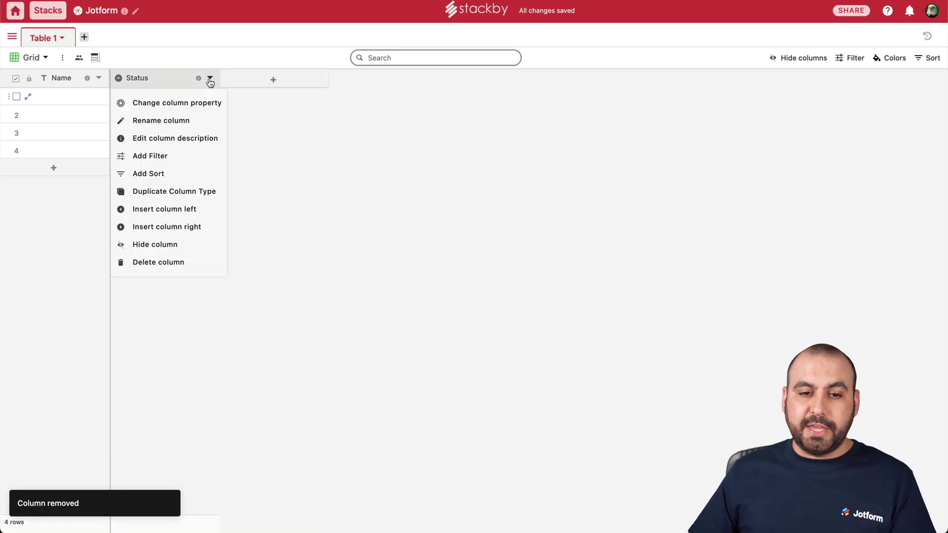
pyautogui.click(184, 264)
pyautogui.click(558, 288)
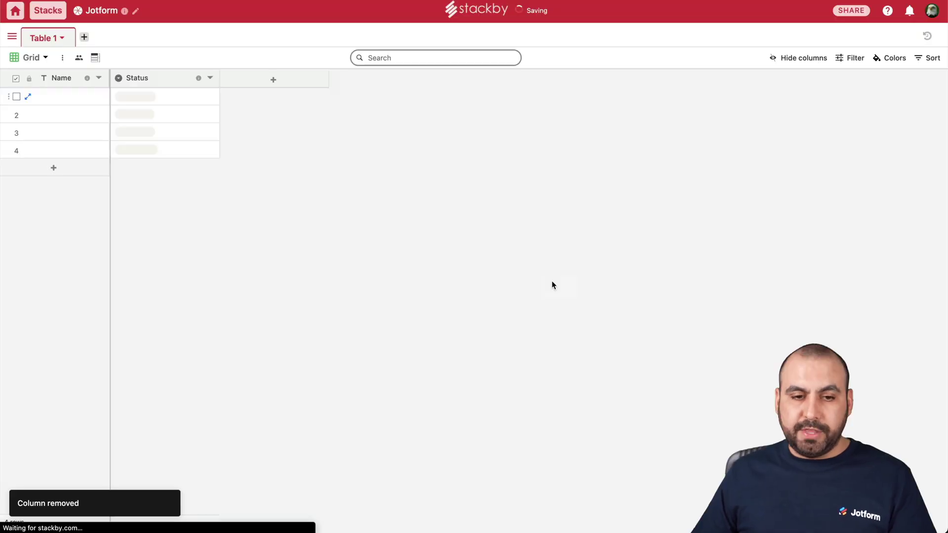
# Add a new column after Name and title it 'Phone Number'
pyautogui.click(168, 81)
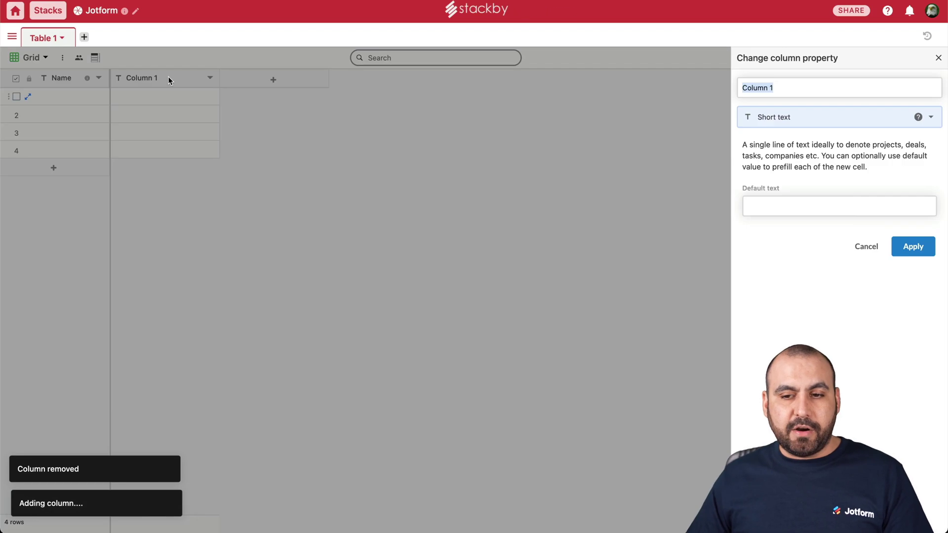
pyautogui.doubleClick(765, 88)
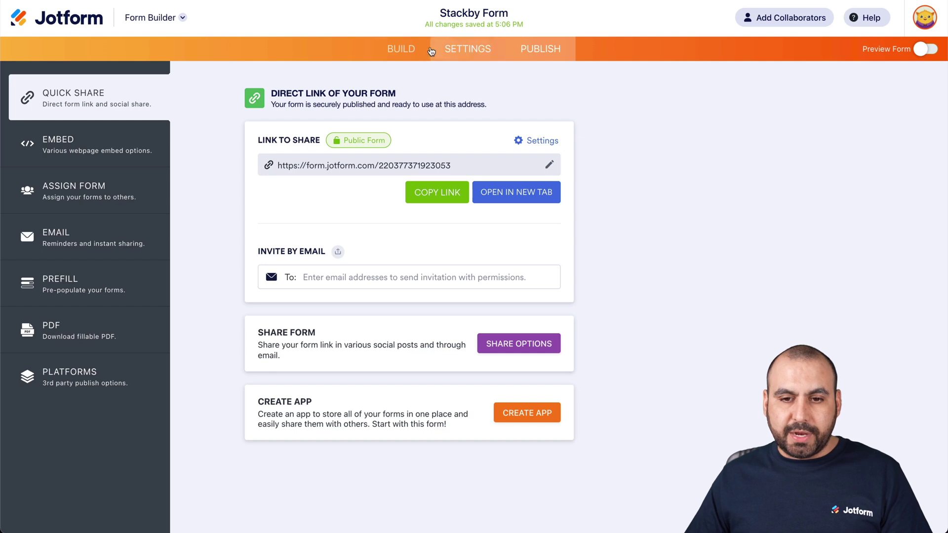
pyautogui.click(403, 50)
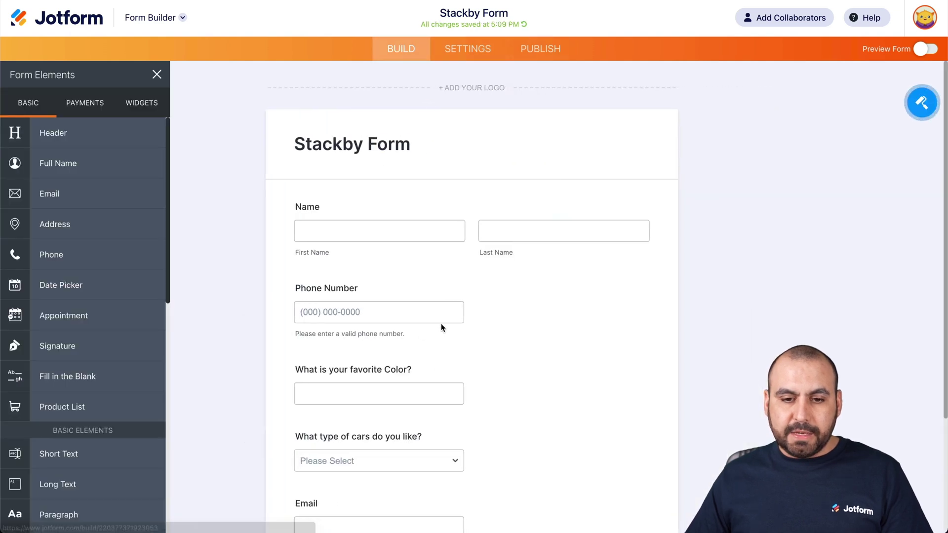
pyautogui.scroll(-2, 441, 324)
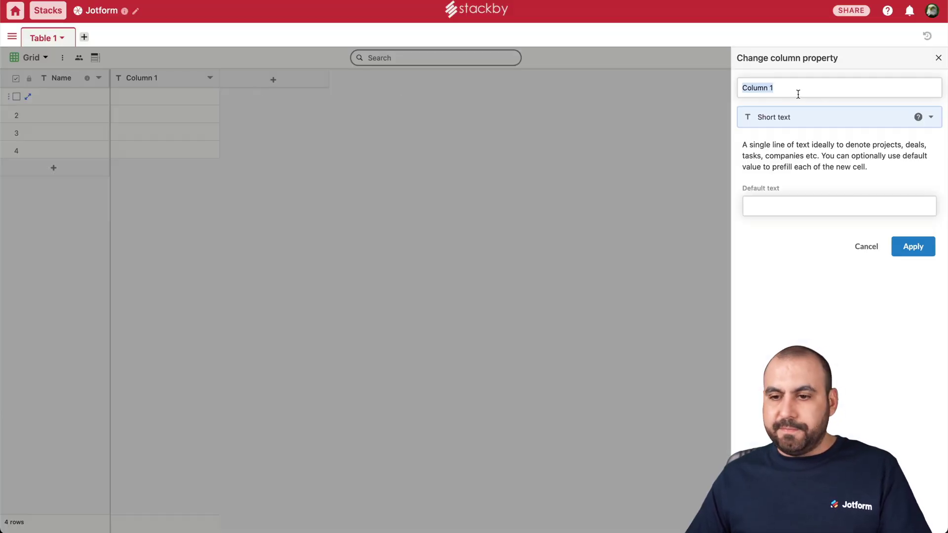
pyautogui.click(797, 94)
pyautogui.tripleClick(798, 94)
pyautogui.write('d')
pyautogui.press('BackSpace')
pyautogui.write('Ph')
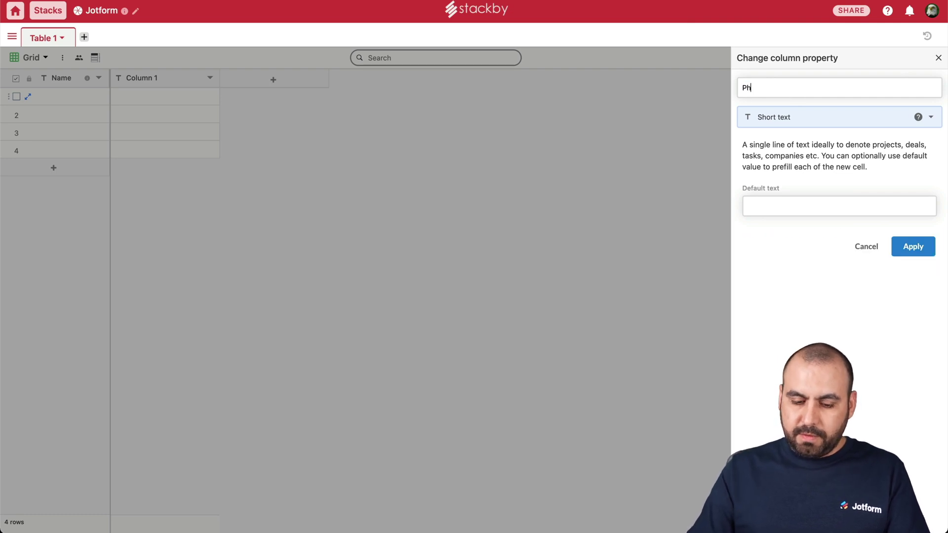
pyautogui.write('one Number')
pyautogui.click(908, 251)
# Add another new column and rename it 'Colum'
pyautogui.click(288, 80)
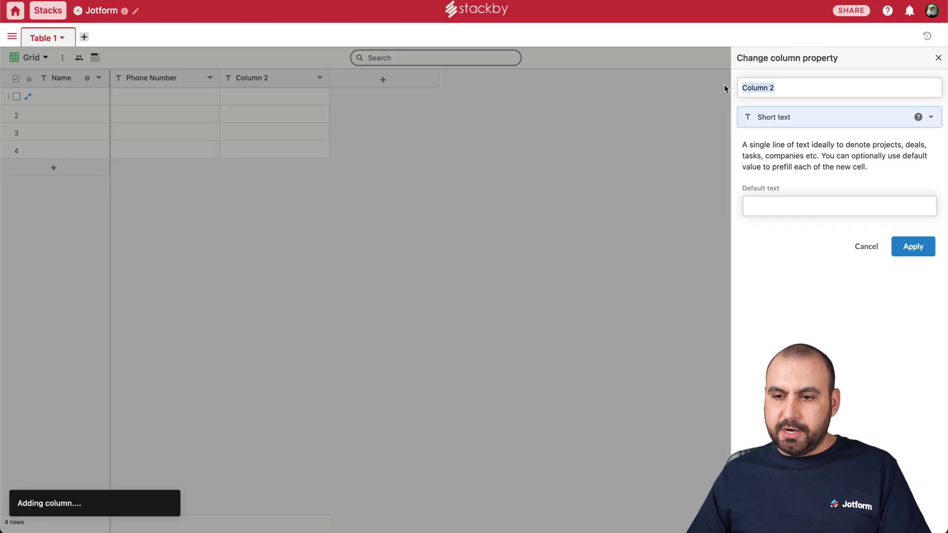
pyautogui.click(740, 82)
pyautogui.doubleClick(752, 84)
pyautogui.tripleClick(752, 84)
pyautogui.write('Colum')
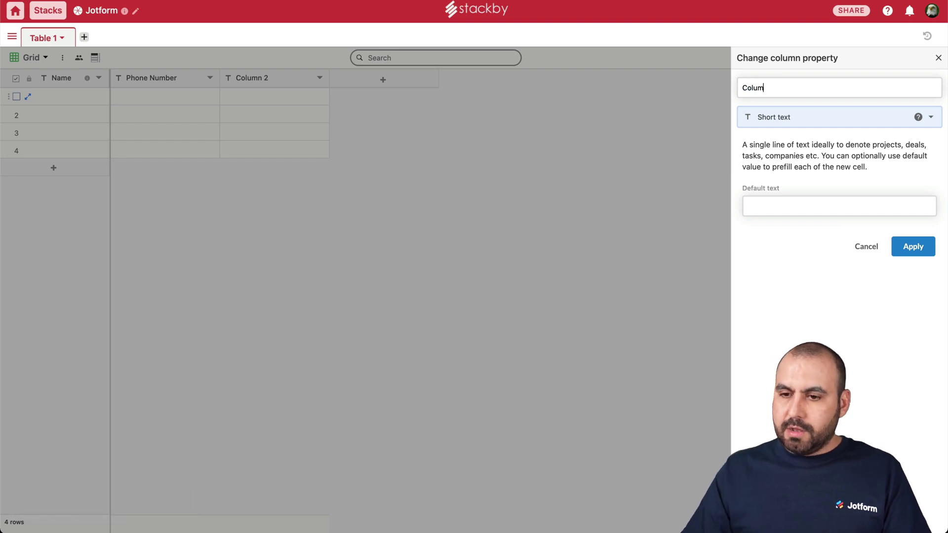
pyautogui.click(909, 247)
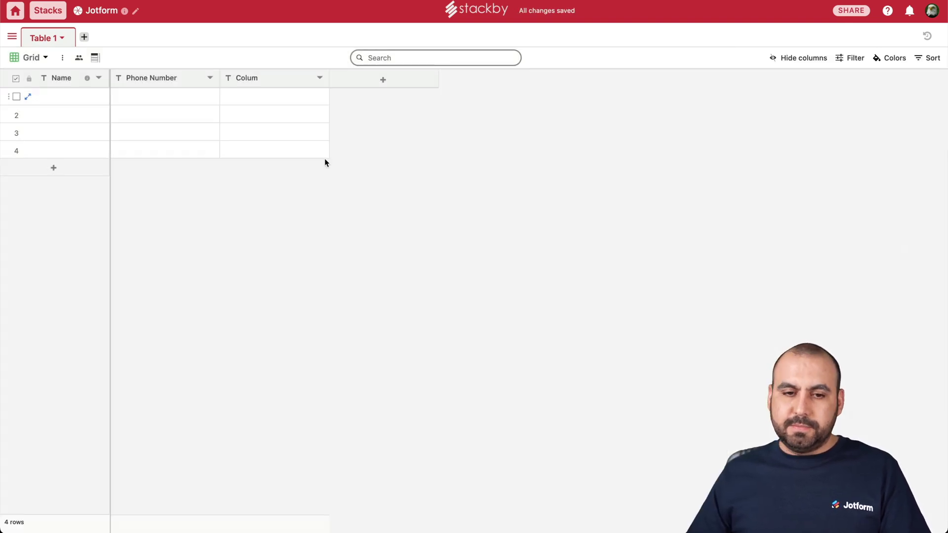
# Rename the 'Colum' column to 'Color' through its column properties
pyautogui.click(311, 83)
pyautogui.click(319, 78)
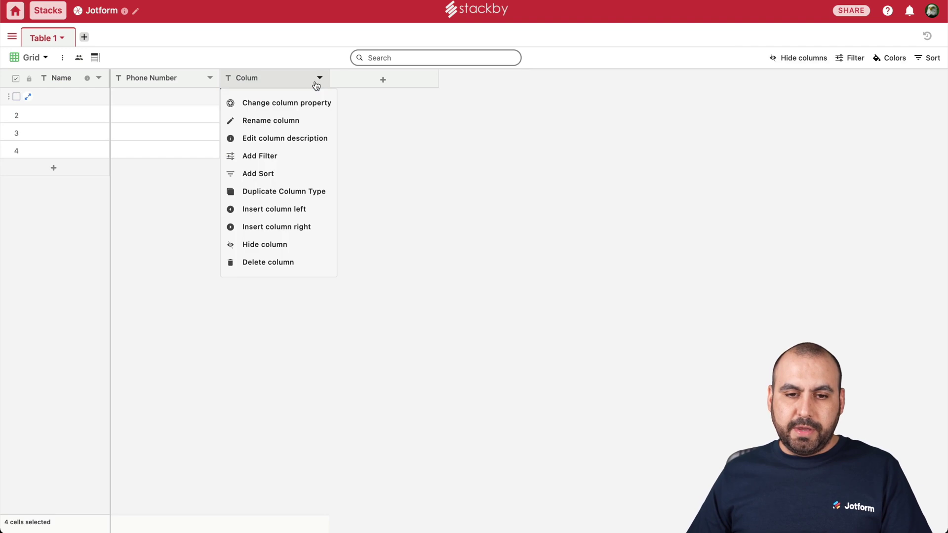
pyautogui.click(300, 103)
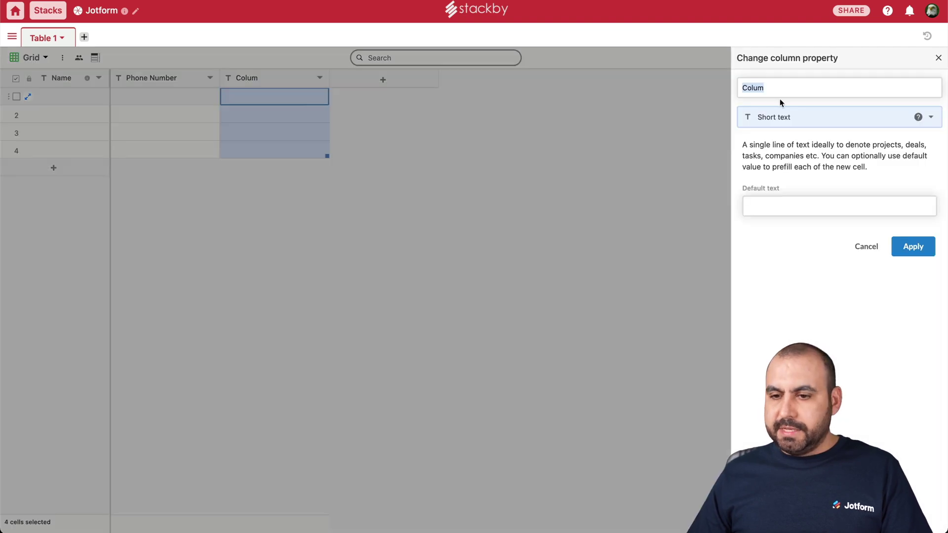
pyautogui.write('Col')
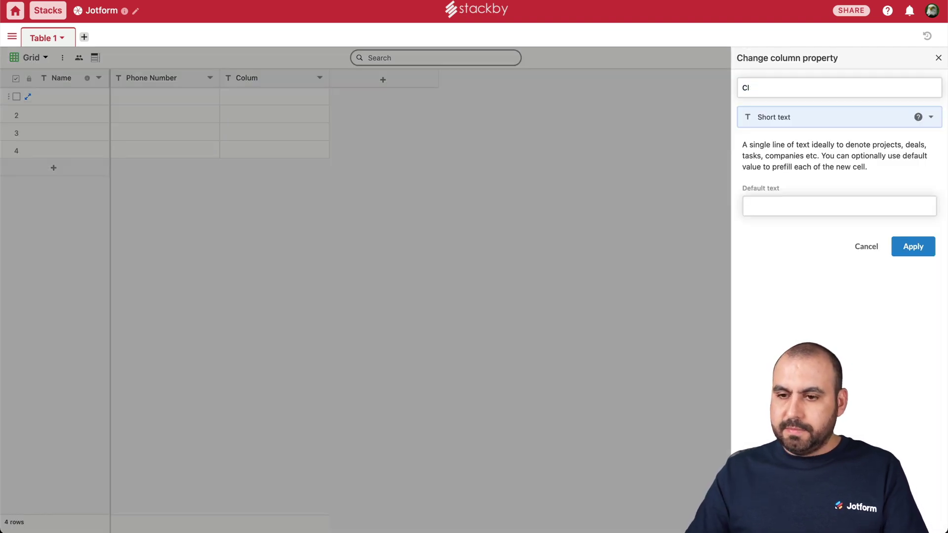
pyautogui.write('or')
pyautogui.click(913, 246)
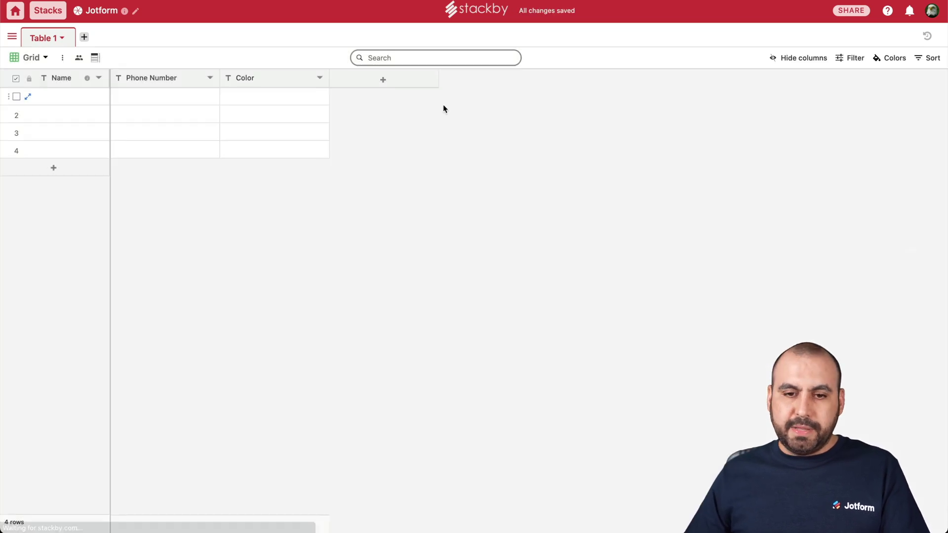
# Add a new short text column named 'Cars'
pyautogui.click(358, 82)
pyautogui.click(783, 90)
pyautogui.press('super+a')
pyautogui.write('C')
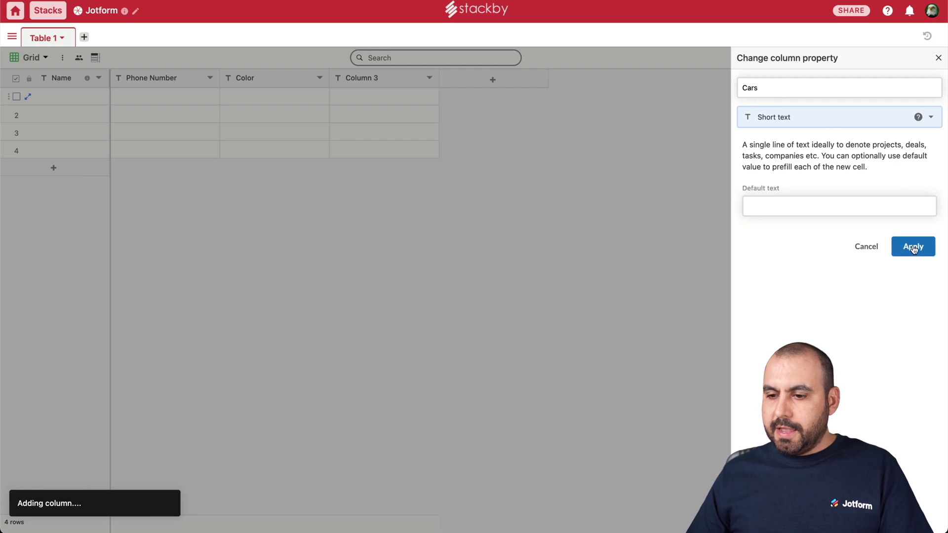
pyautogui.click(913, 249)
# Add a new column named 'Email' with the Email column type
pyautogui.click(494, 79)
pyautogui.click(787, 90)
pyautogui.press('super+a')
pyautogui.write('E')
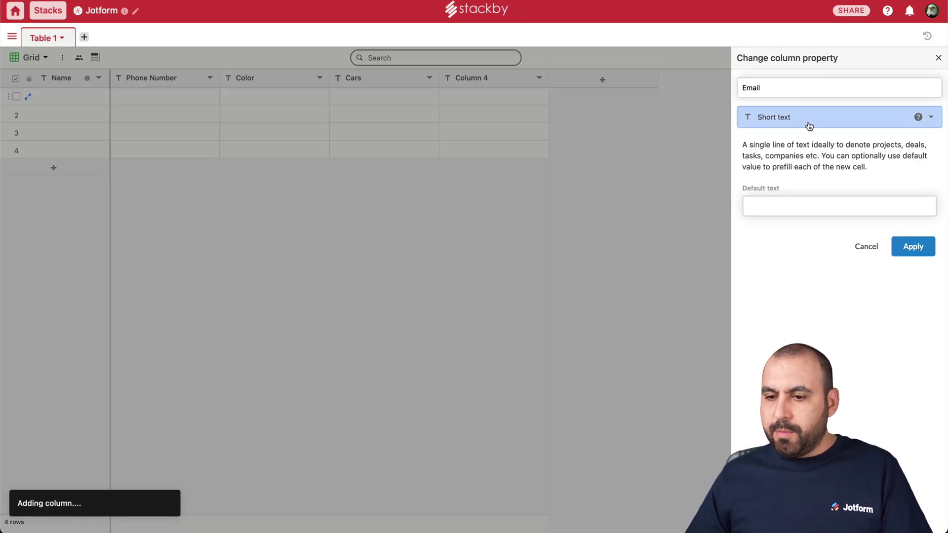
pyautogui.click(806, 117)
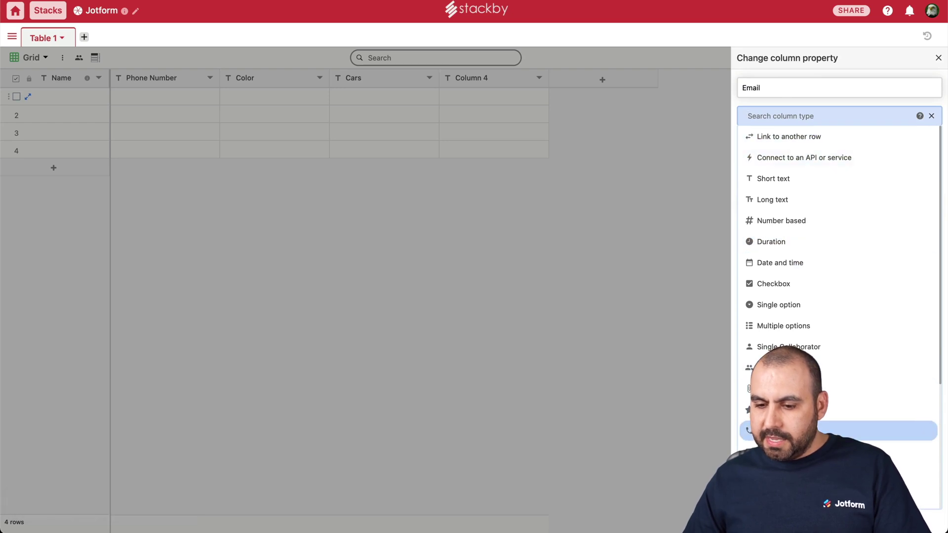
pyautogui.click(839, 452)
pyautogui.click(912, 194)
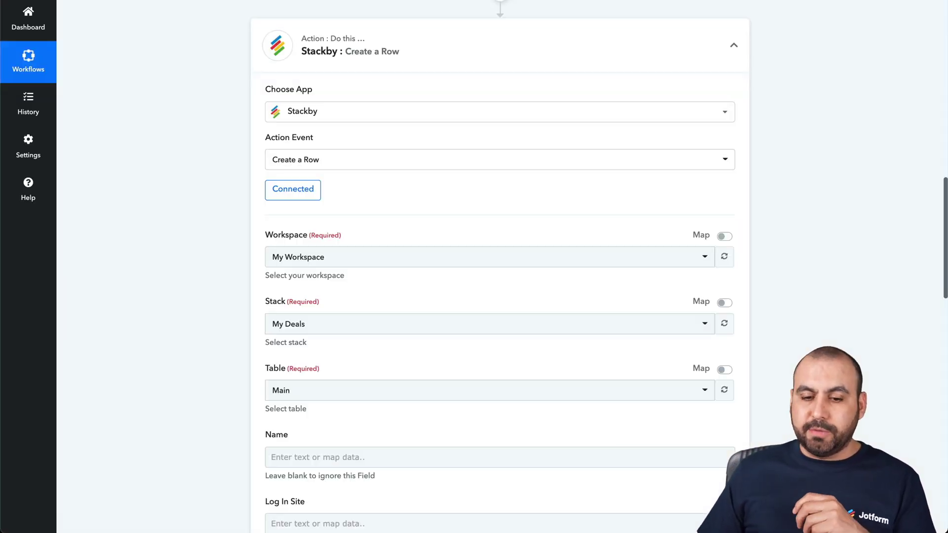
# Refresh the workspace and point the Create a Row action at the Jotform stack's Table 1
pyautogui.click(722, 261)
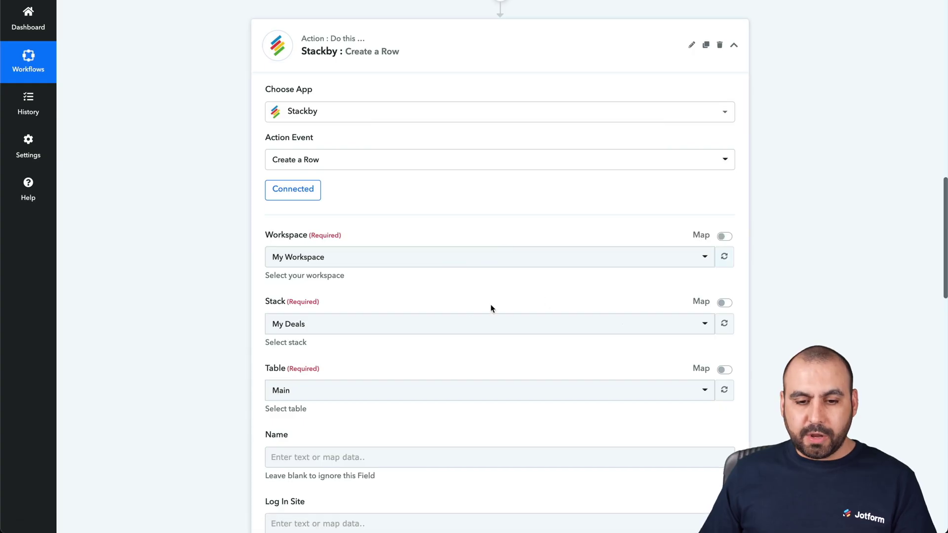
pyautogui.click(356, 324)
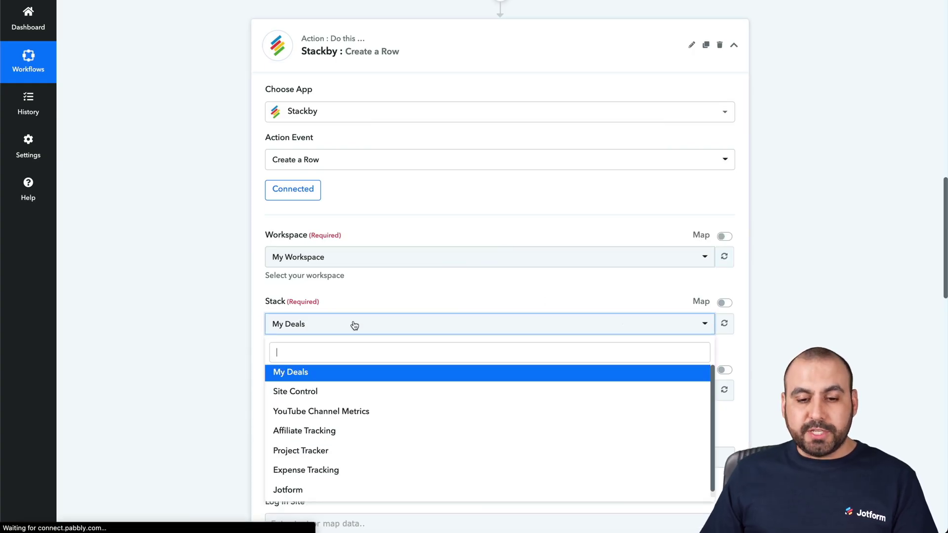
pyautogui.click(303, 493)
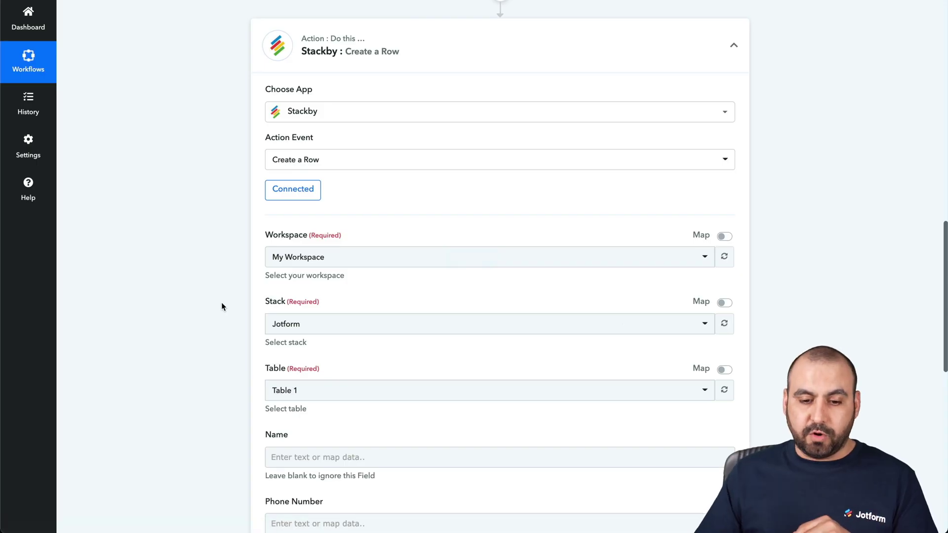
pyautogui.scroll(-6, 221, 303)
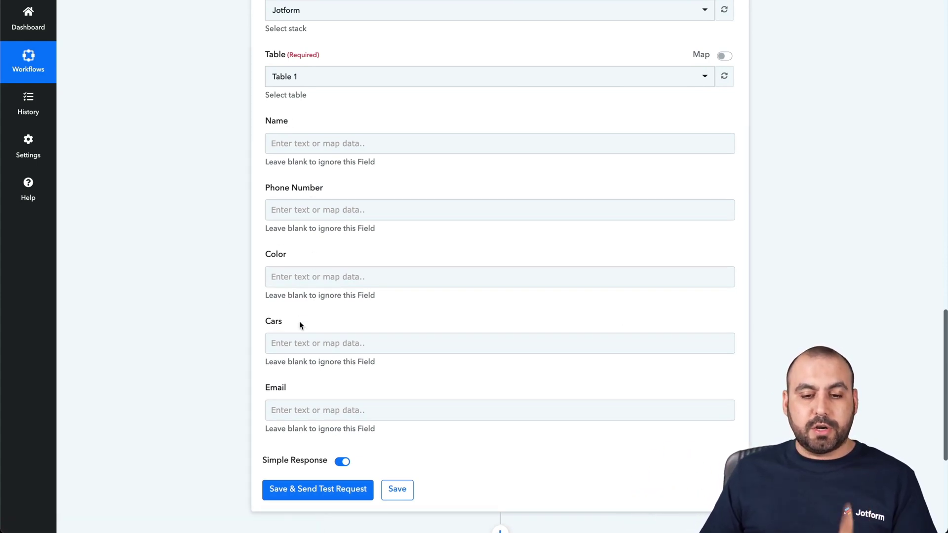
pyautogui.click(360, 146)
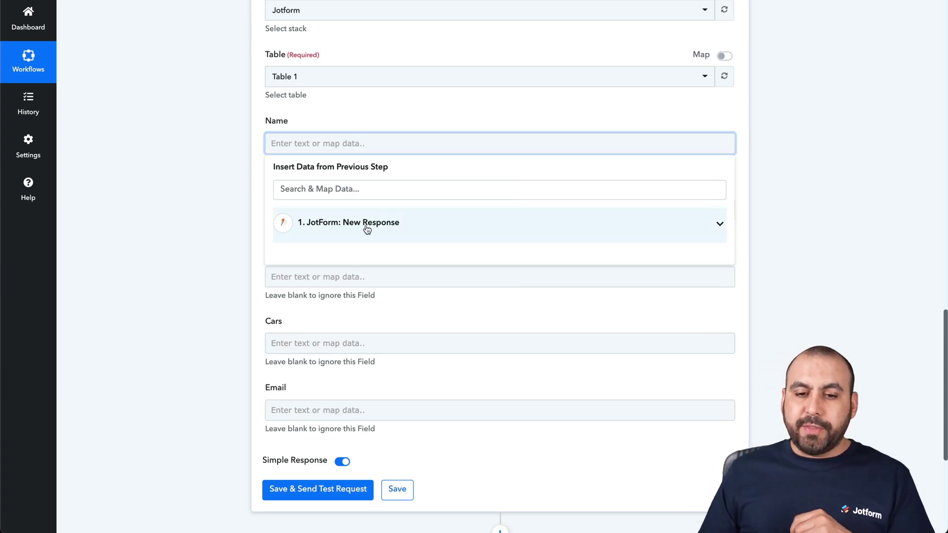
# Map the Jotform first name and last name answers into the Name field
pyautogui.click(440, 227)
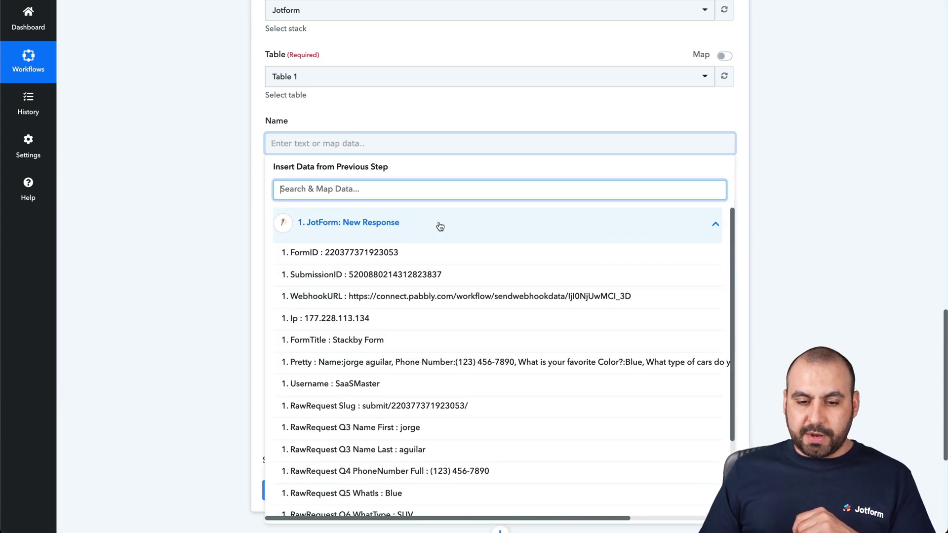
pyautogui.scroll(-1, 430, 340)
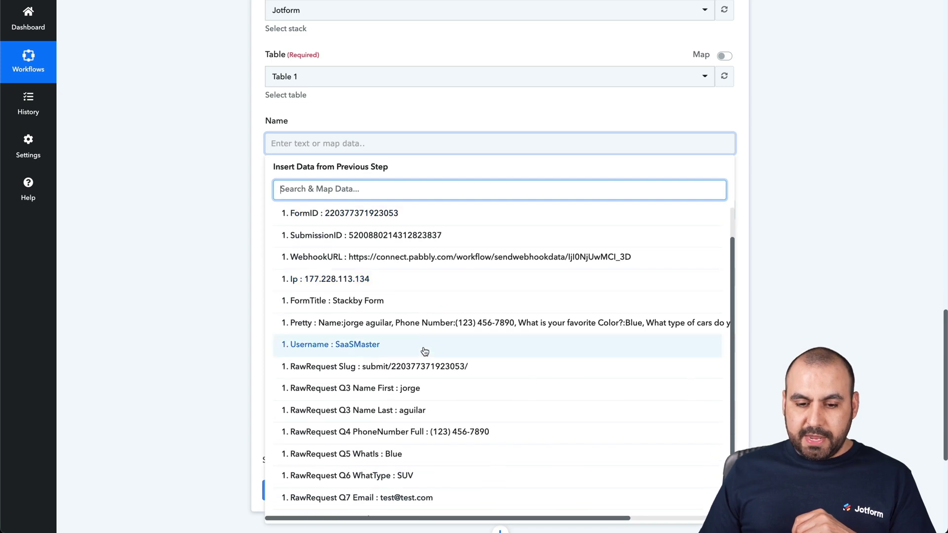
pyautogui.click(397, 388)
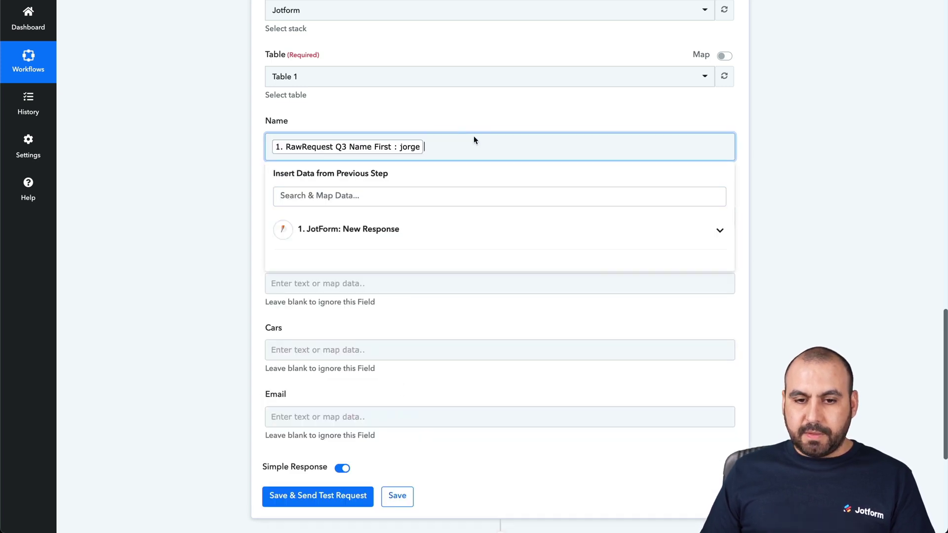
pyautogui.click(380, 236)
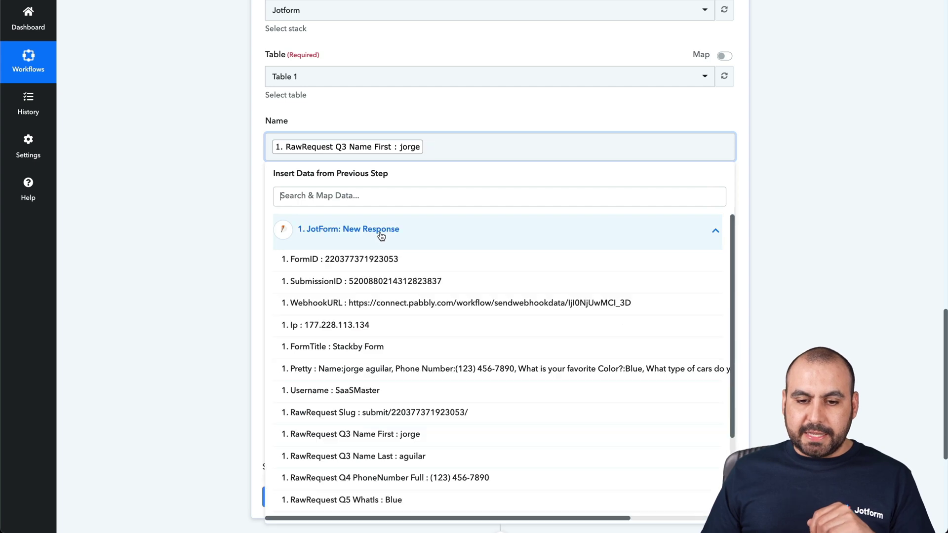
pyautogui.scroll(-1, 398, 414)
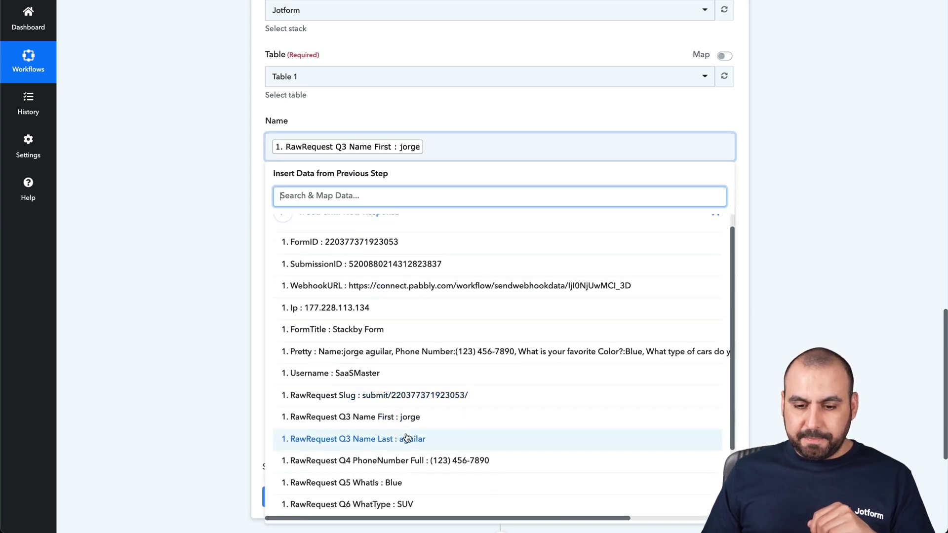
pyautogui.click(404, 441)
pyautogui.click(181, 216)
# Map the full phone number into Phone Number and the favourite colour answer into Color
pyautogui.click(347, 217)
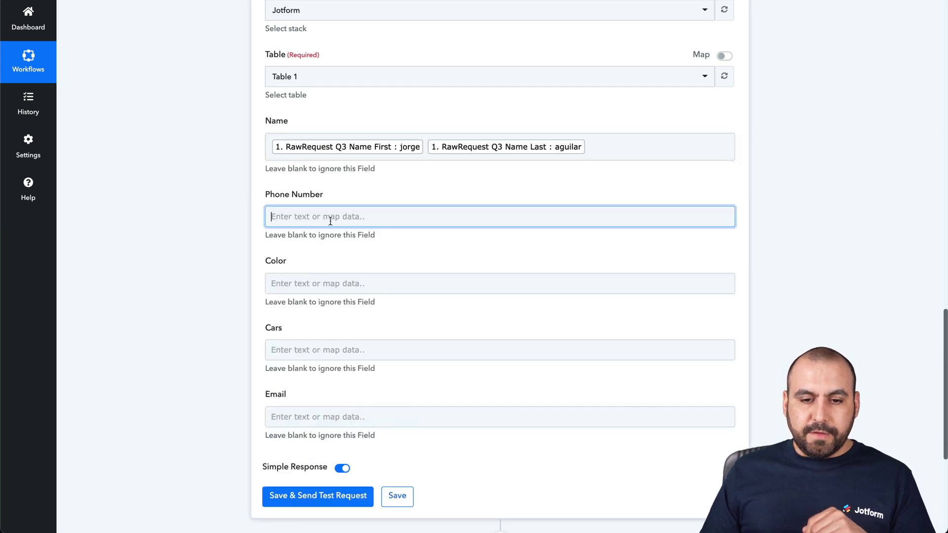
pyautogui.click(344, 295)
pyautogui.scroll(-3, 379, 427)
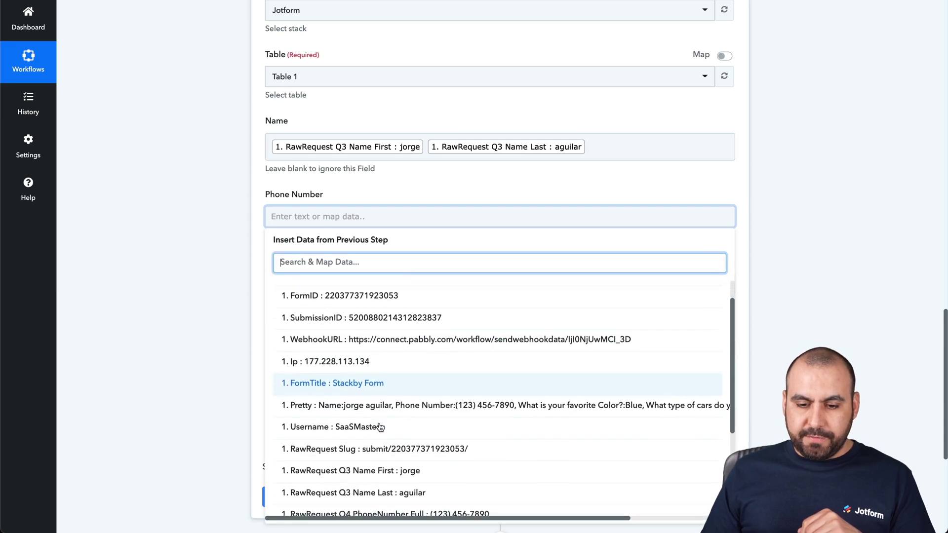
pyautogui.click(404, 461)
pyautogui.click(311, 317)
pyautogui.click(317, 291)
pyautogui.click(364, 368)
pyautogui.scroll(-3, 391, 417)
pyautogui.scroll(-3, 394, 418)
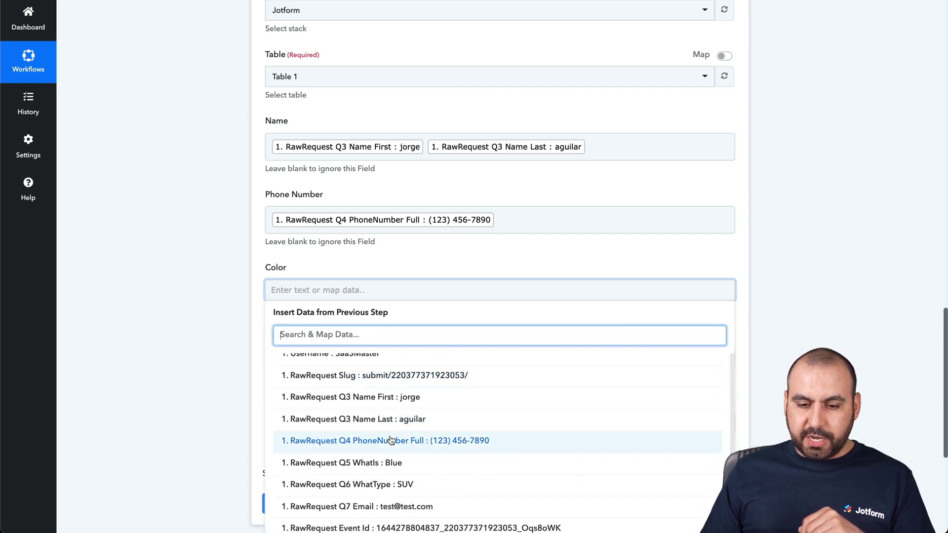
pyautogui.click(392, 460)
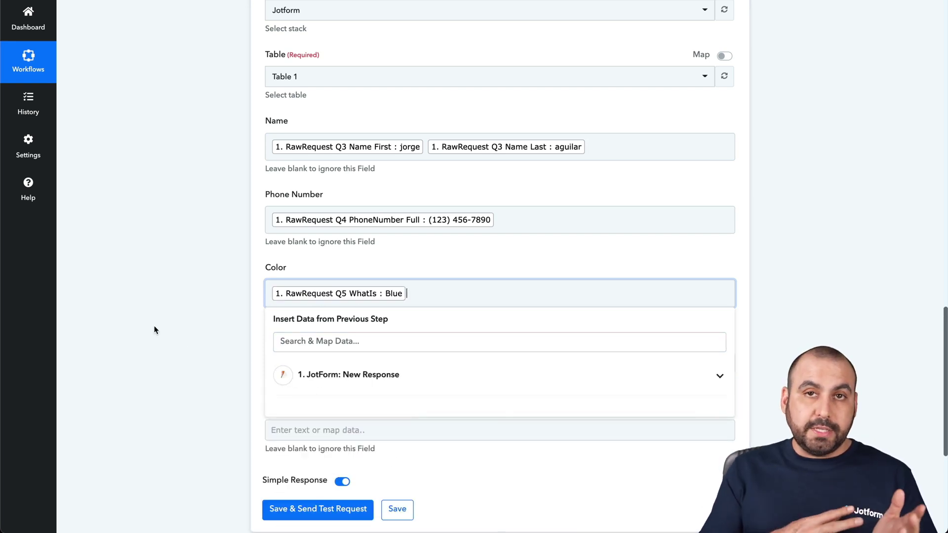
pyautogui.click(172, 328)
# Map the car type answer into the Cars field
pyautogui.click(339, 363)
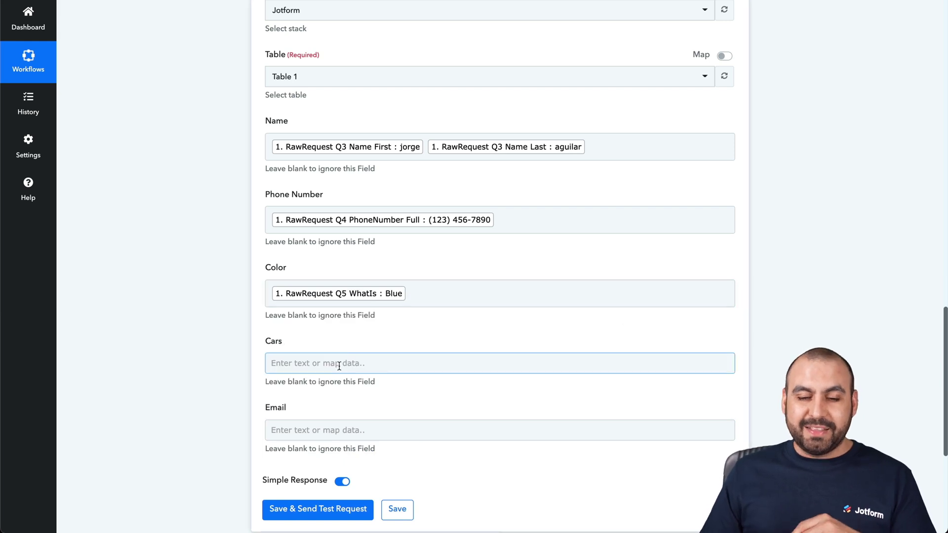
pyautogui.scroll(-2, 339, 366)
pyautogui.click(339, 282)
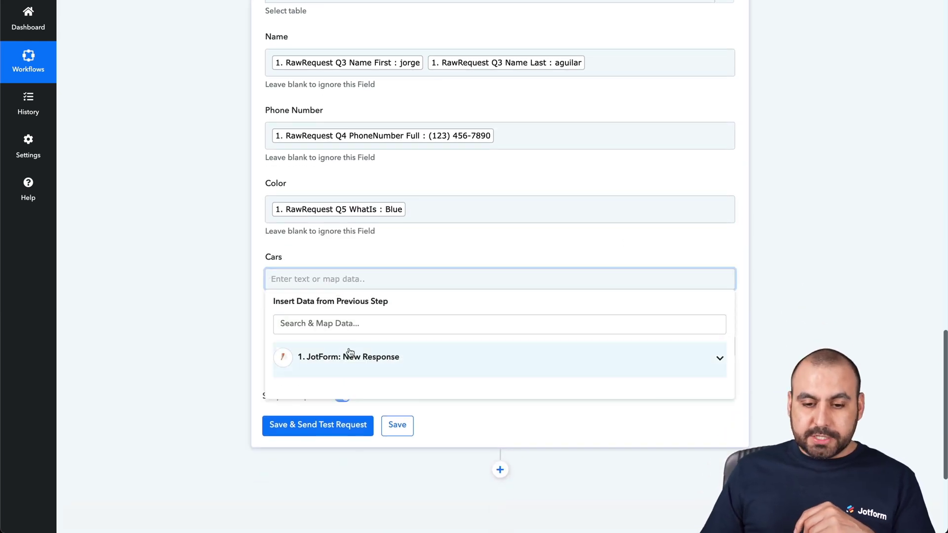
pyautogui.scroll(-5, 358, 387)
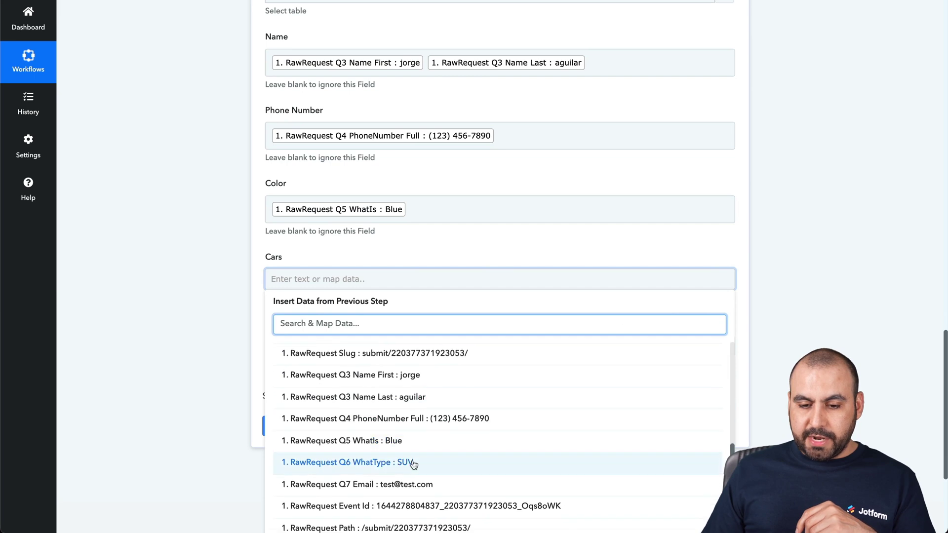
pyautogui.click(413, 463)
# Map the email answer into the Email field, then save and send a test request
pyautogui.click(240, 352)
pyautogui.click(323, 354)
pyautogui.click(361, 428)
pyautogui.scroll(-10, 361, 426)
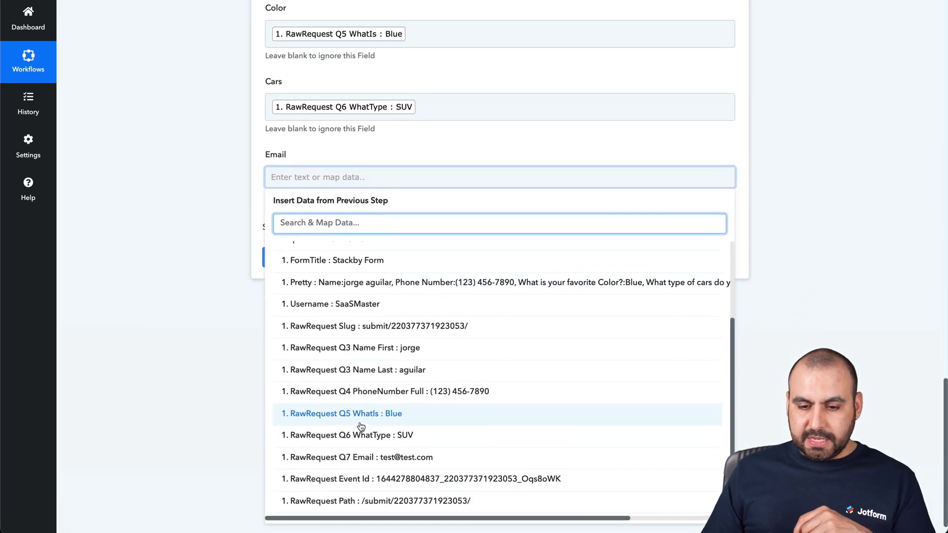
pyautogui.click(389, 440)
pyautogui.click(254, 327)
pyautogui.click(328, 266)
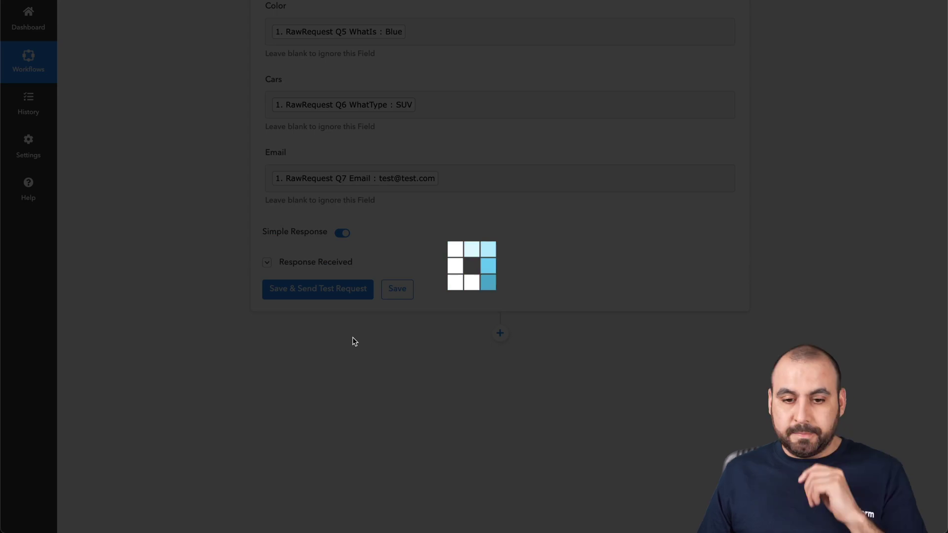
# Scroll down to check the test request's Response Received result
pyautogui.scroll(-2, 422, 397)
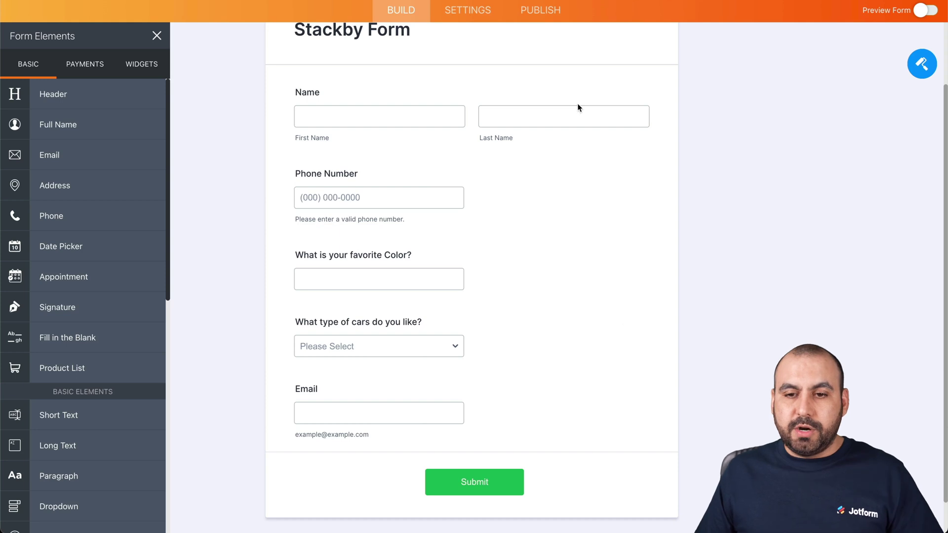
# Open the live Stackby Form in a new tab and enter the sample first name
pyautogui.click(540, 10)
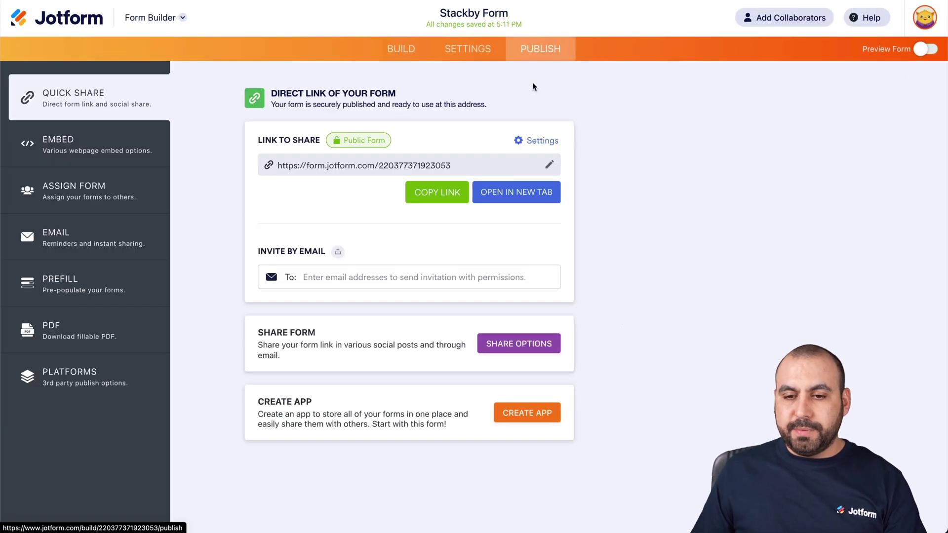
pyautogui.click(516, 192)
pyautogui.click(438, 157)
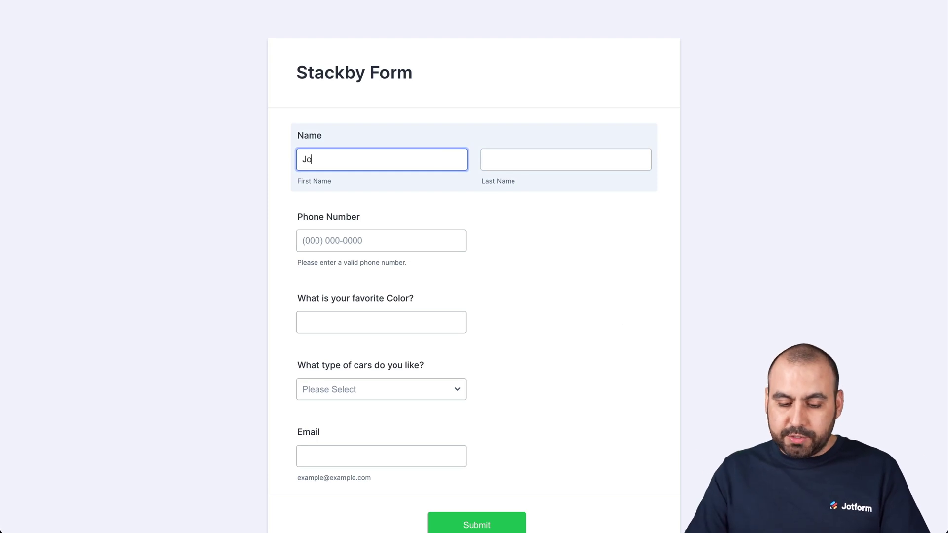
pyautogui.write('Jhone')
pyautogui.press('Tab')
pyautogui.click(439, 157)
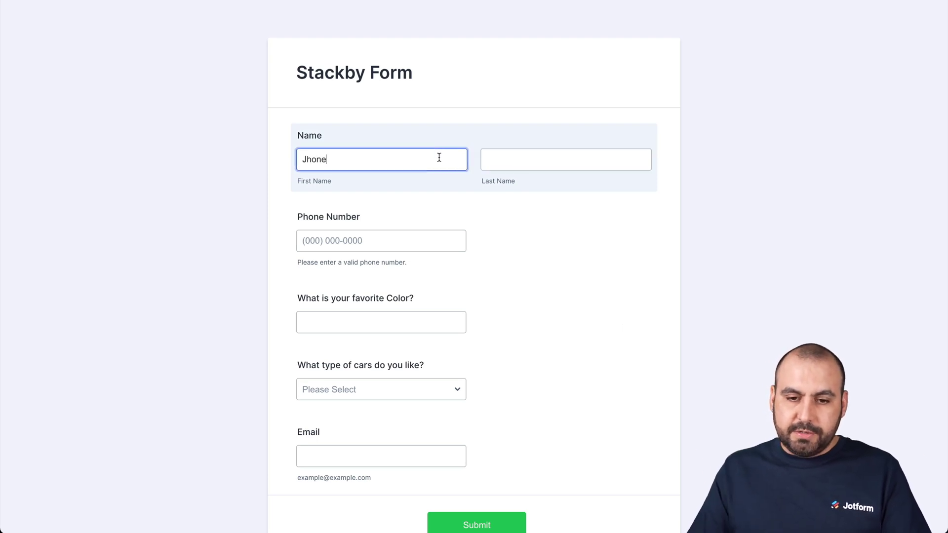
pyautogui.write('y')
pyautogui.press('Tab')
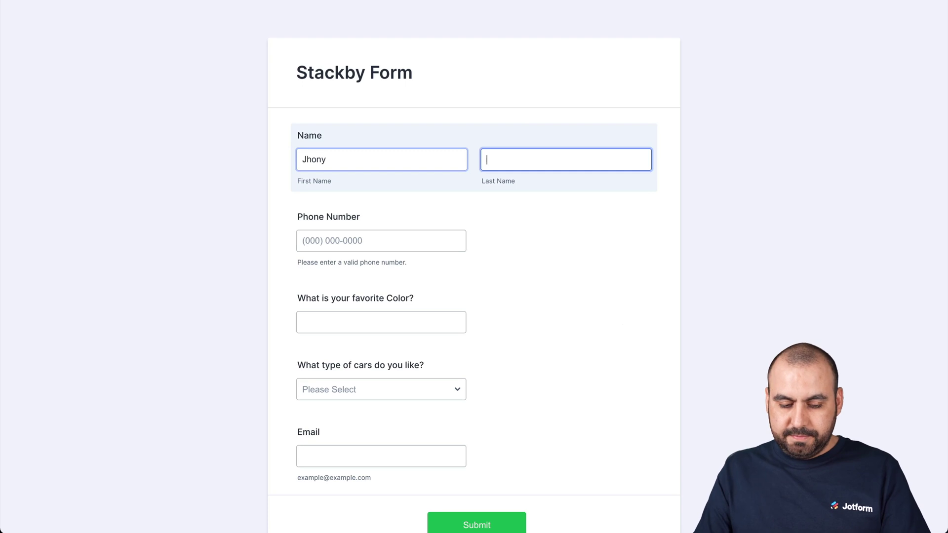
# Fill in phone, colour Red, car type Trucks and an email, then submit the entry
pyautogui.click(355, 232)
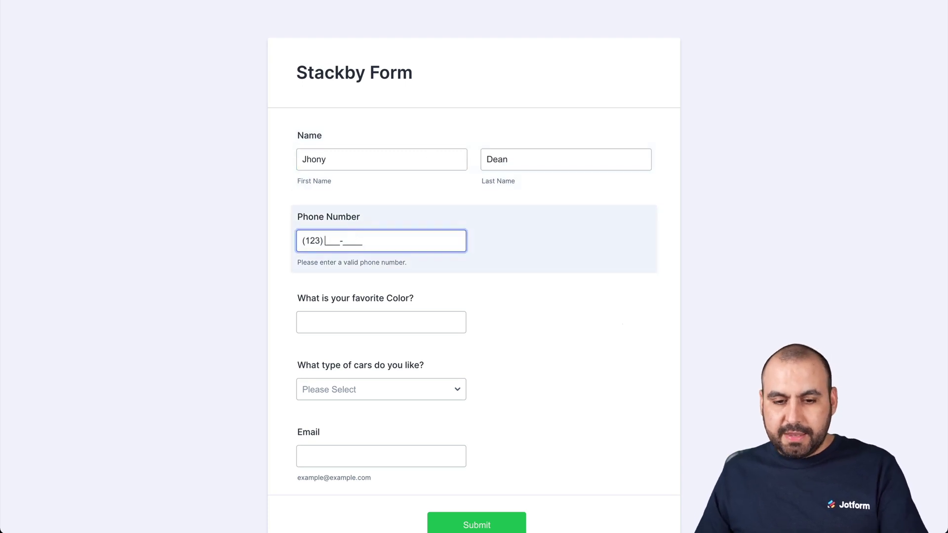
pyautogui.click(330, 328)
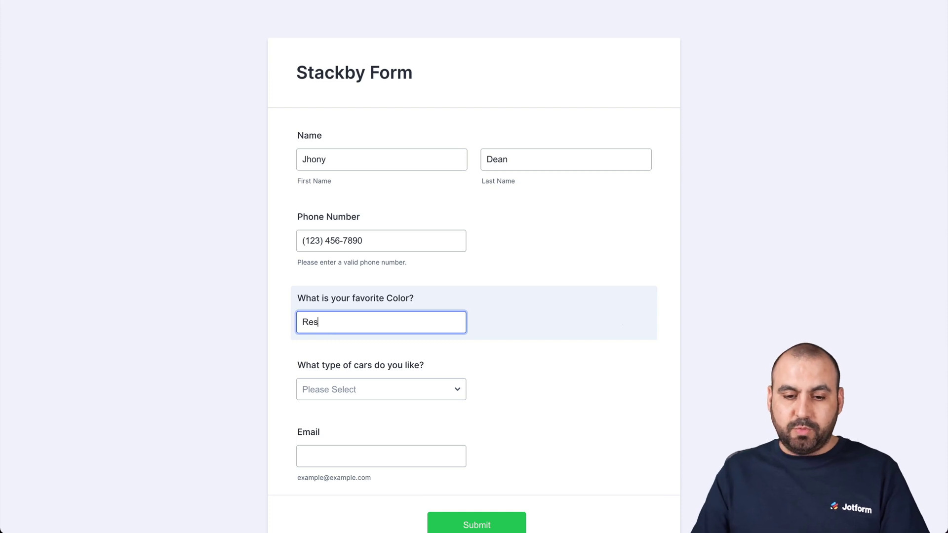
pyautogui.scroll(-2, 422, 414)
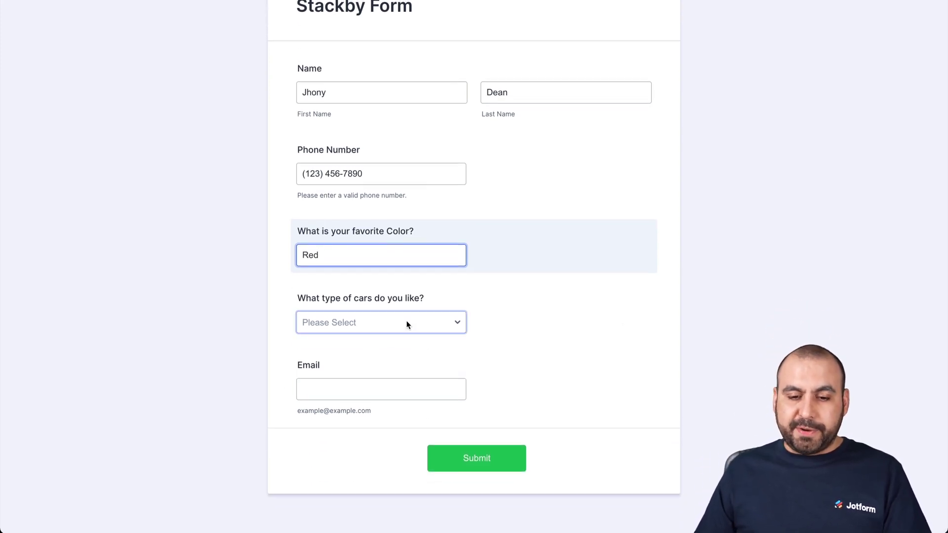
pyautogui.click(406, 322)
pyautogui.click(362, 381)
pyautogui.click(343, 392)
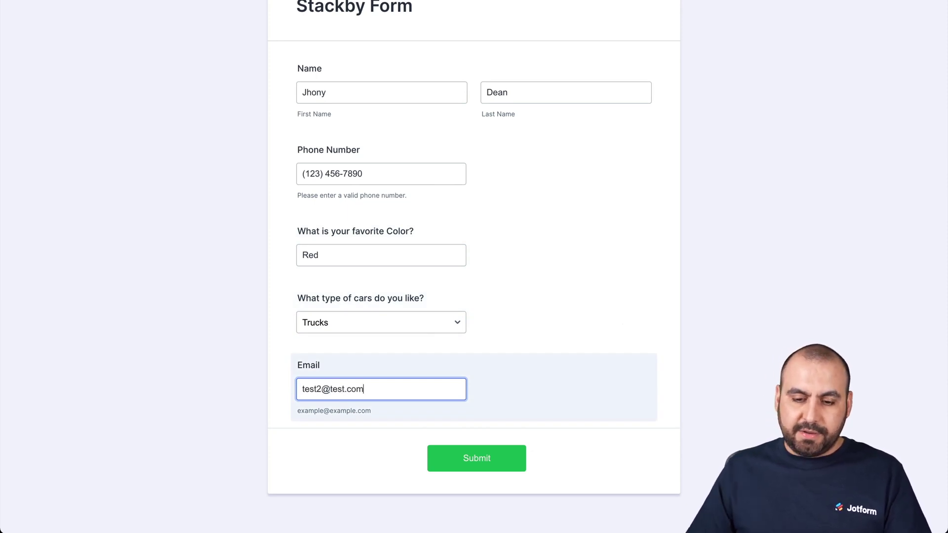
pyautogui.click(503, 459)
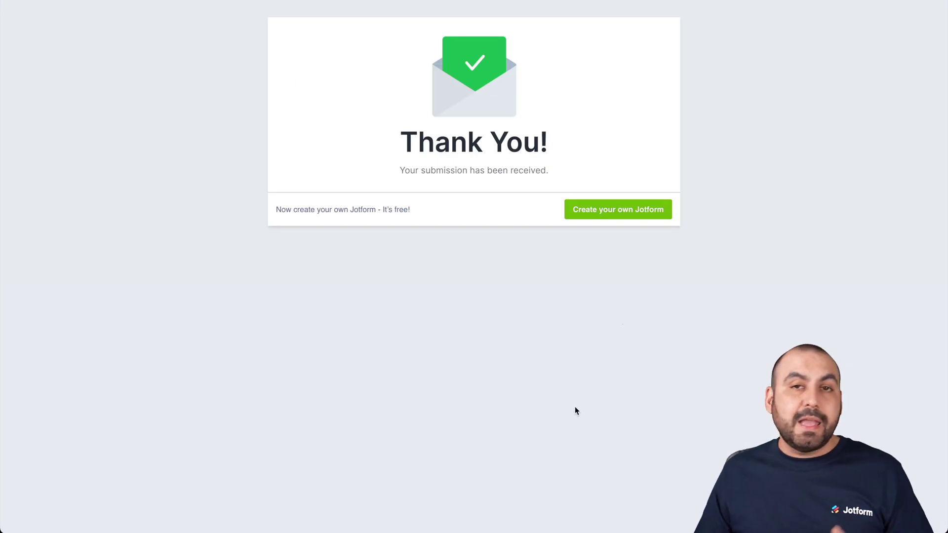